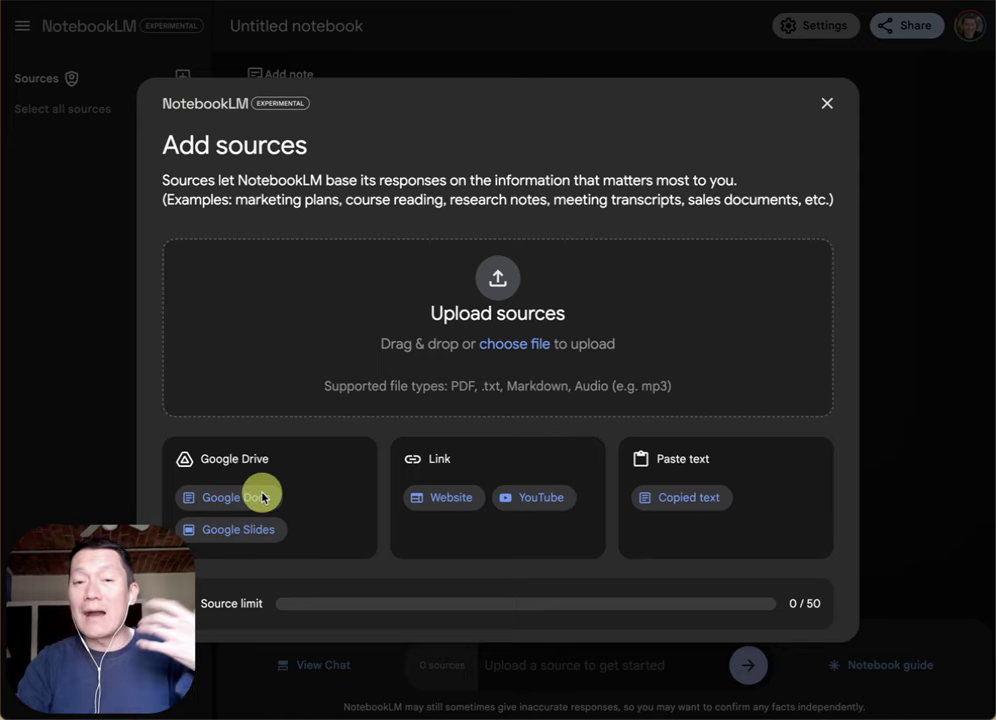
# Step: Add the 'ABC 2024 description' and '2025 ABC / MasterHeart' Google Docs from Drive as sources
pyautogui.click(227, 500)
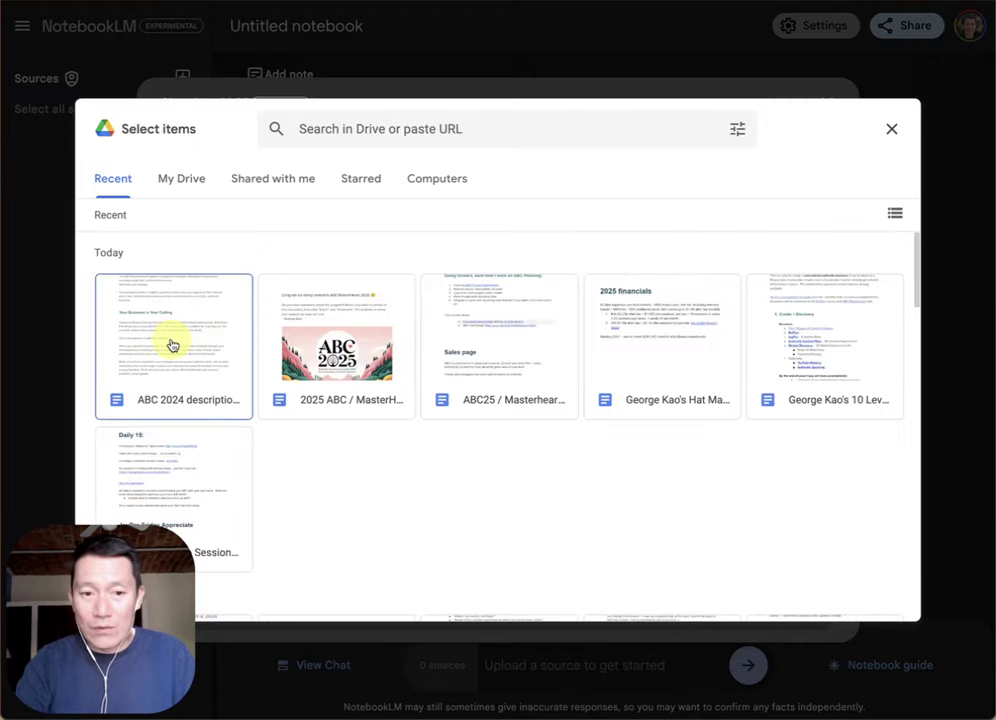
pyautogui.click(176, 345)
pyautogui.click(340, 348)
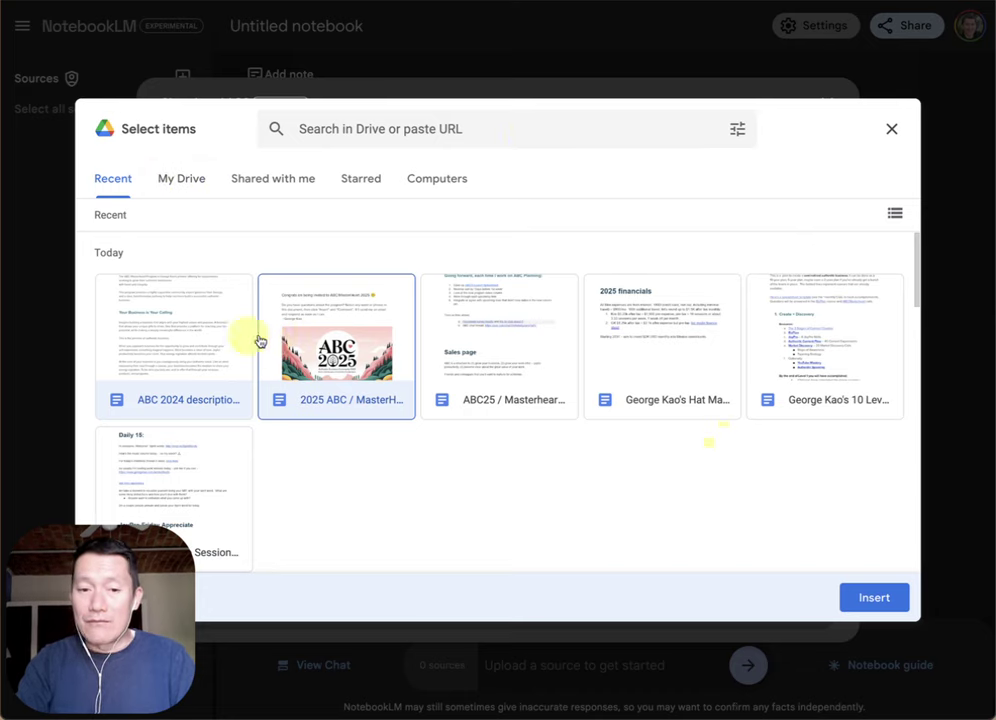
pyautogui.click(873, 597)
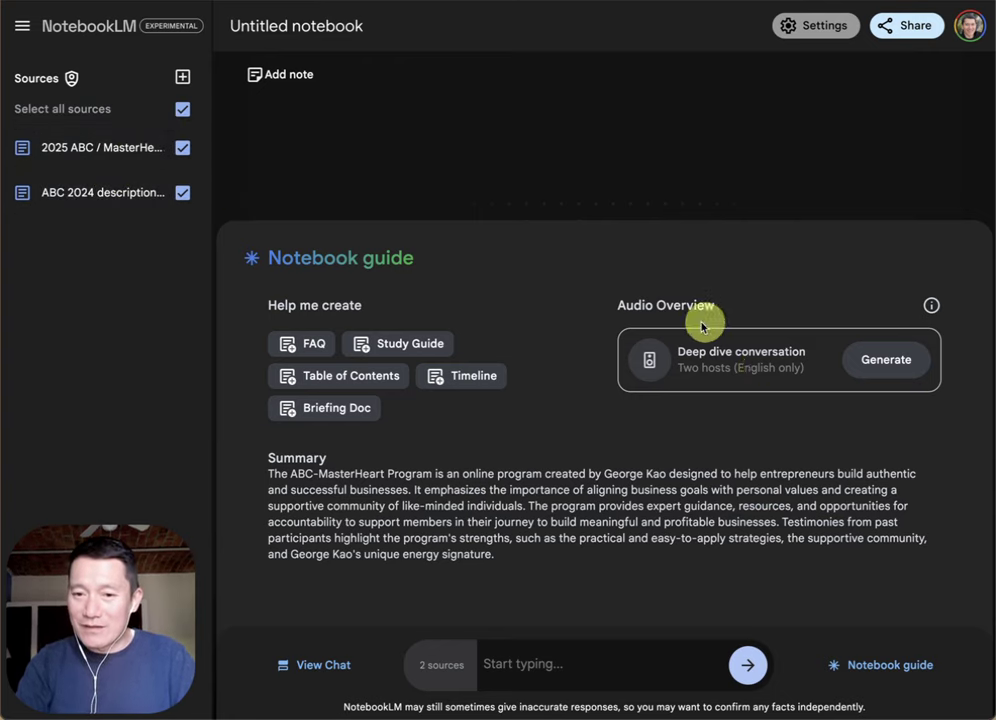
# Step: Start generating the audio overview conversation, then highlight the program summary text to review it
pyautogui.click(886, 360)
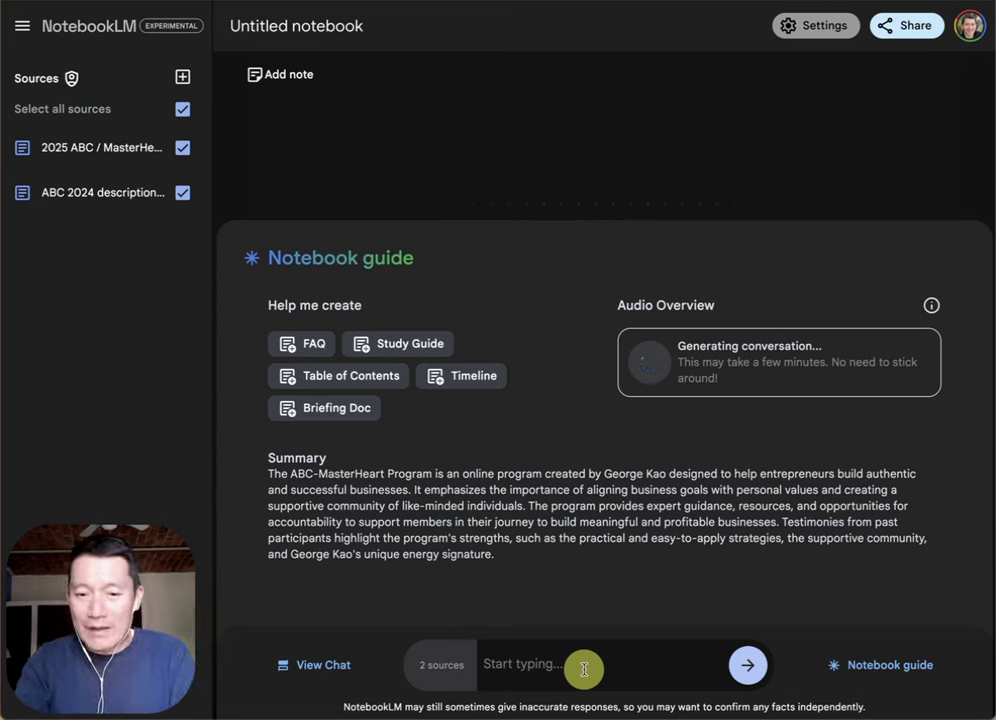
pyautogui.tripleClick(379, 492)
pyautogui.click(422, 492)
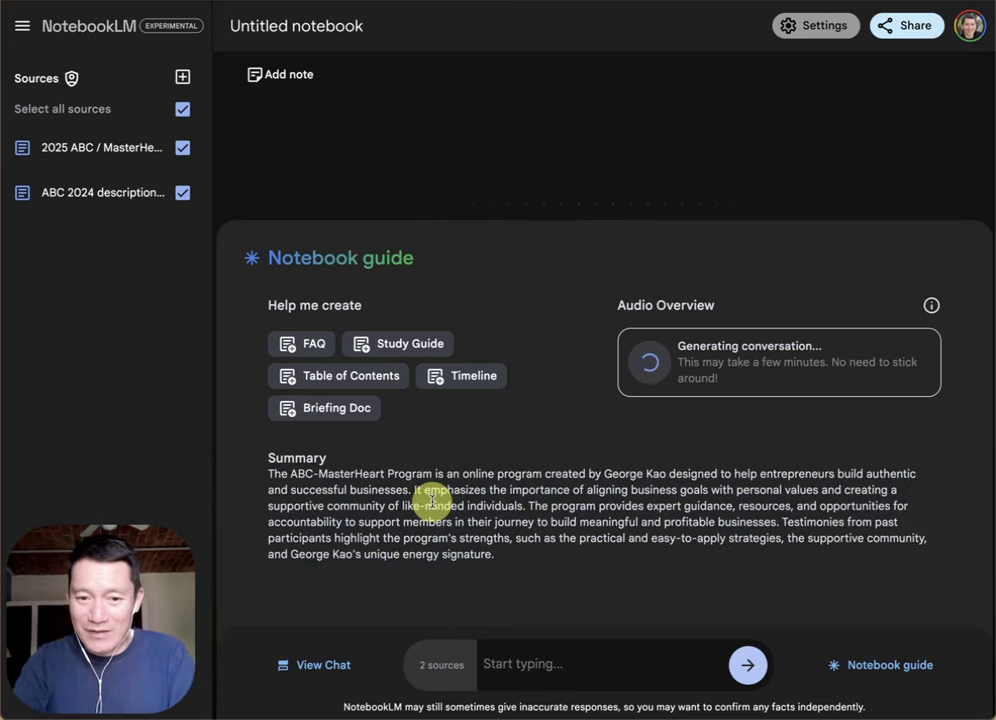
pyautogui.moveTo(288, 481)
pyautogui.mouseDown()
pyautogui.moveTo(413, 474)
pyautogui.moveTo(567, 561)
pyautogui.mouseUp()
pyautogui.click(548, 558)
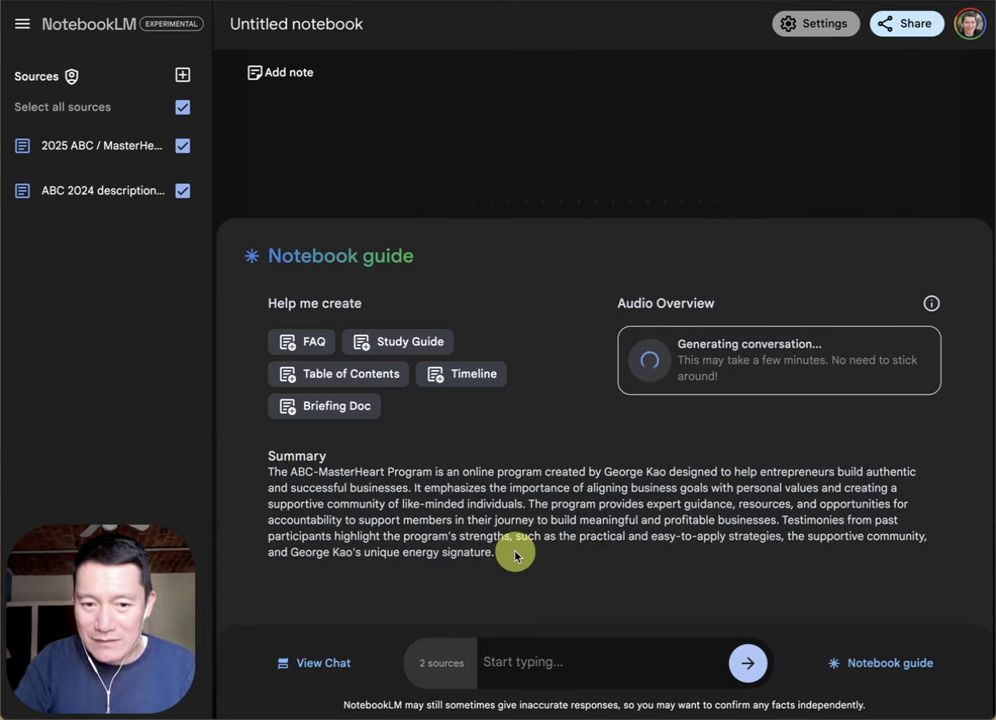
# Step: Generate a Study Guide note and ask the chat for three key ideas about the program
pyautogui.click(398, 346)
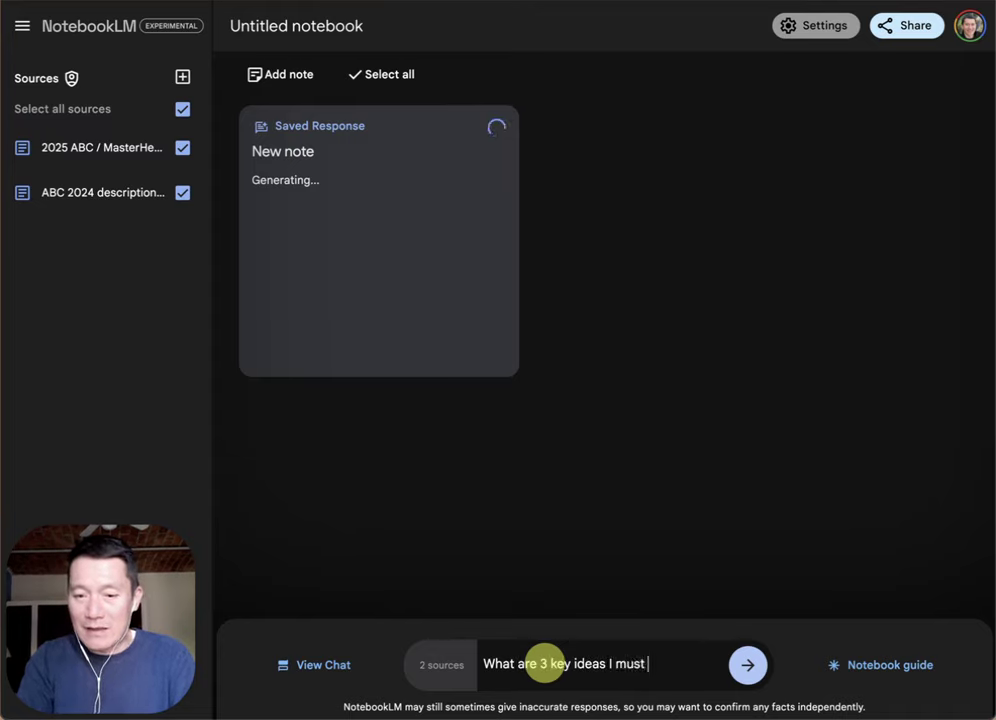
pyautogui.write('?')
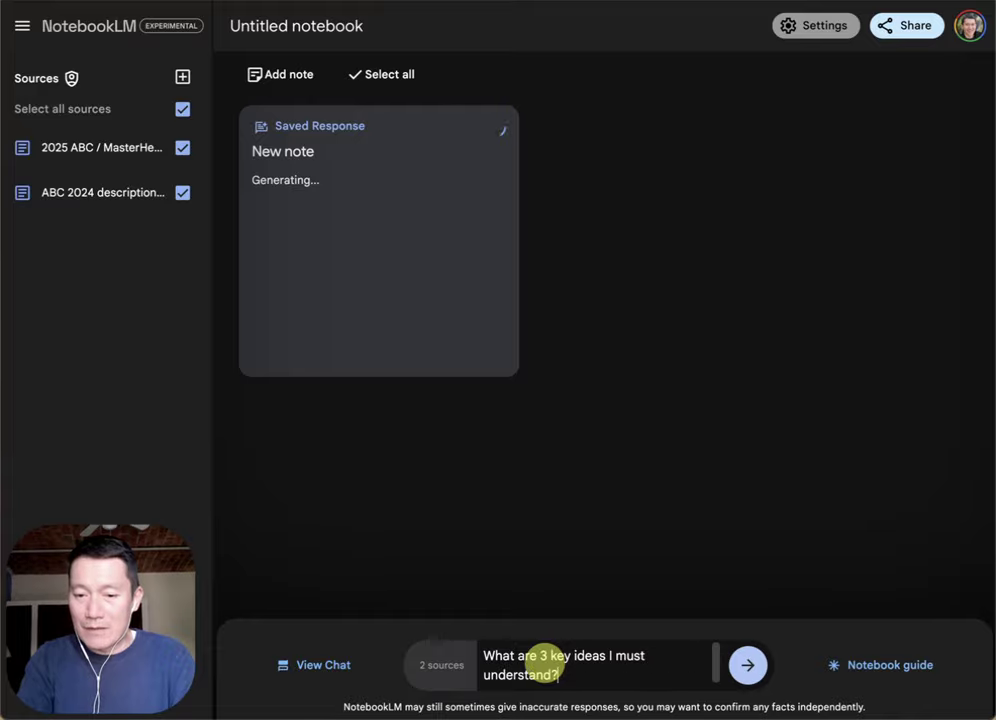
pyautogui.press('Return')
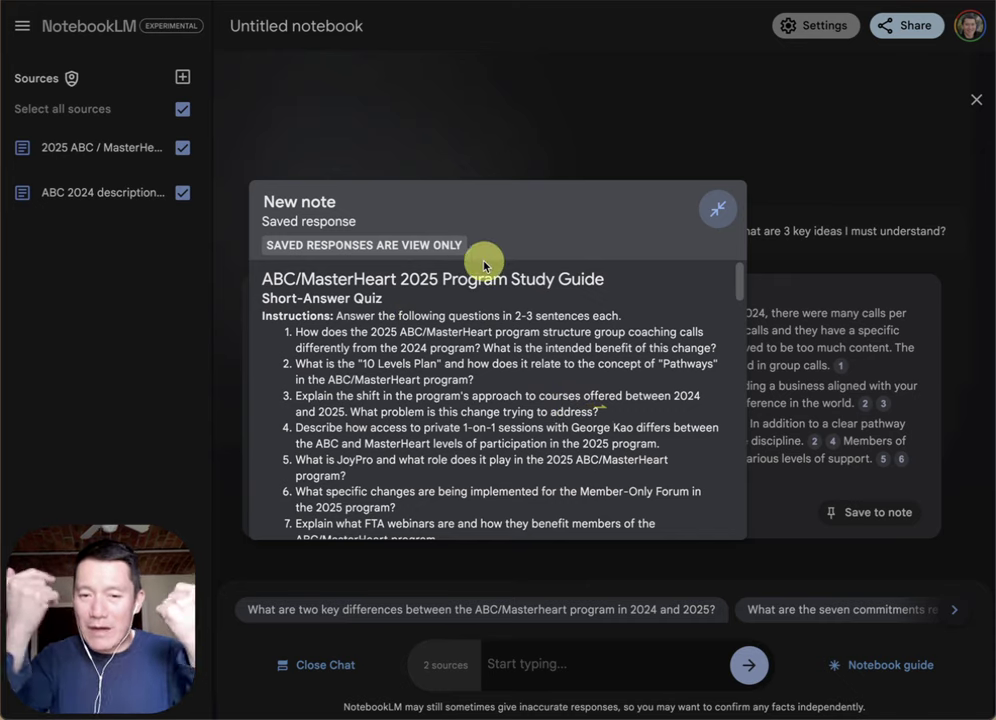
# Step: Collapse the Study Guide, preview the answer's citations, and save the three-key-ideas answer as a note
pyautogui.click(717, 211)
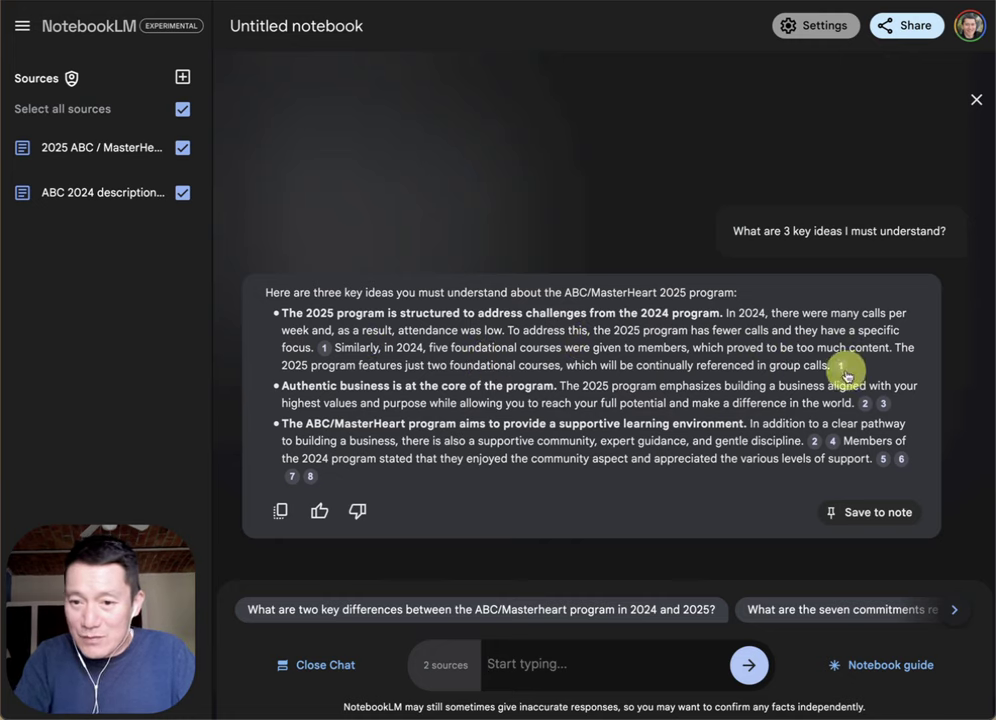
pyautogui.moveTo(842, 374)
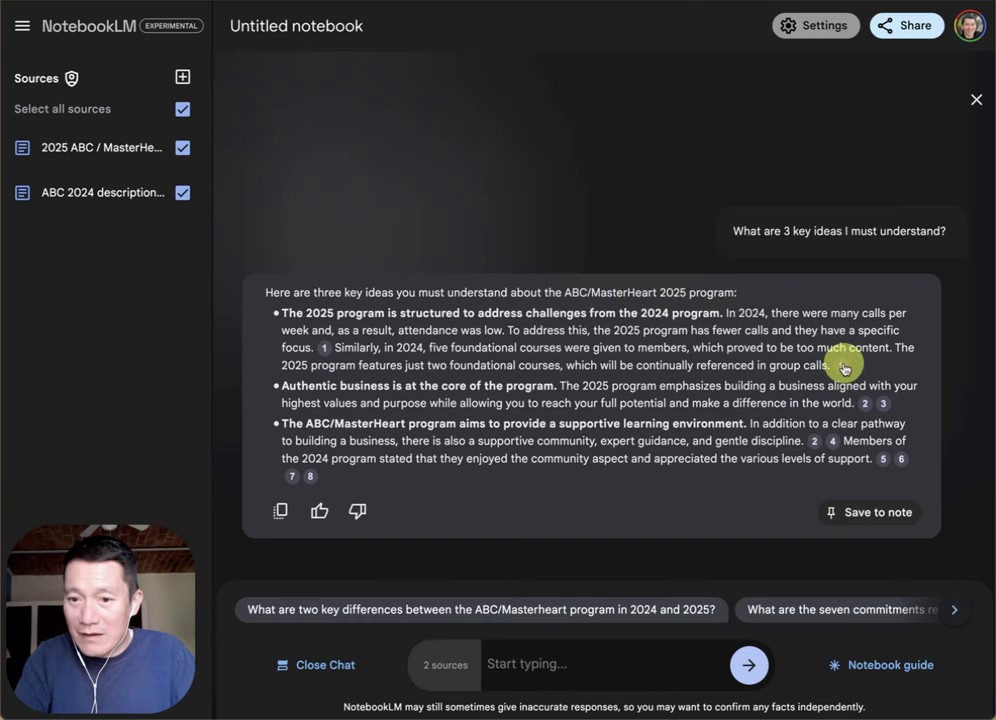
pyautogui.moveTo(840, 368)
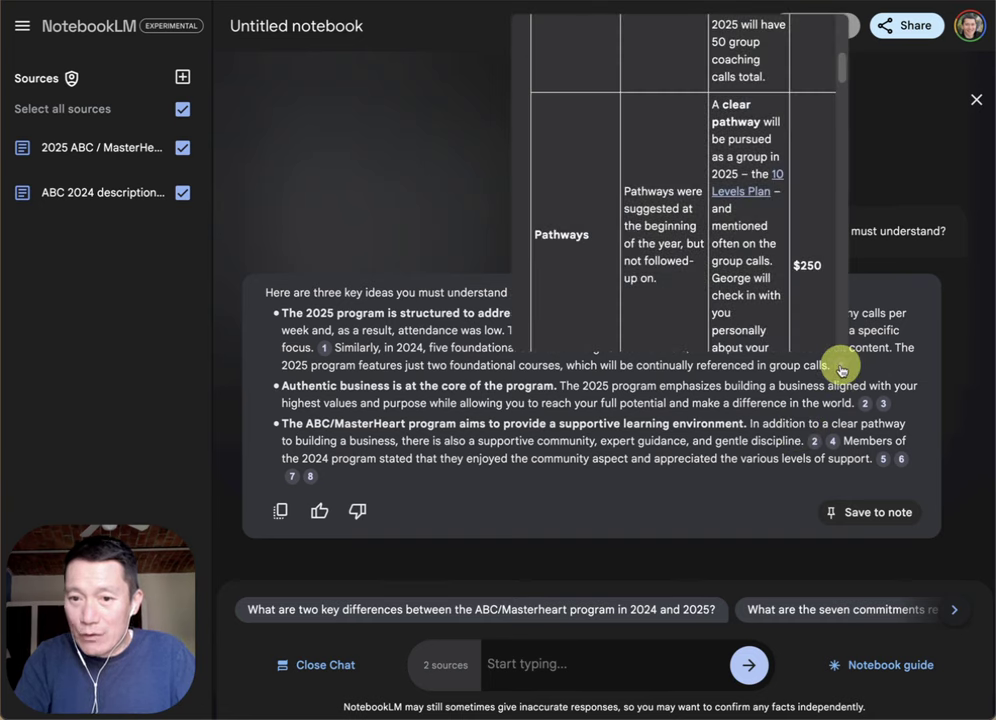
pyautogui.moveTo(883, 410)
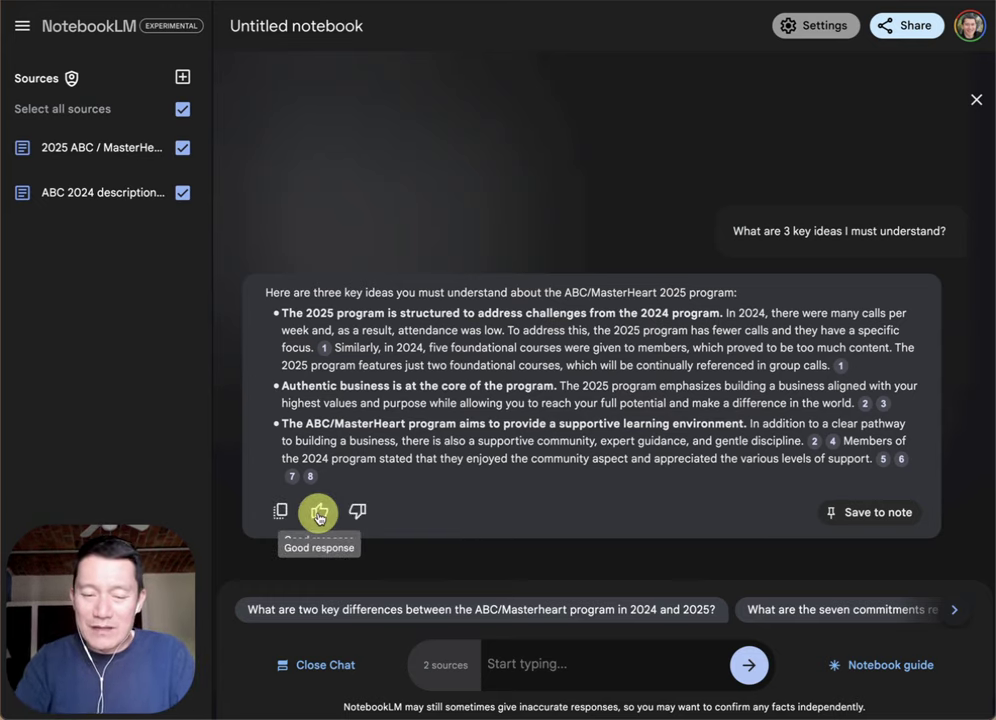
pyautogui.click(868, 513)
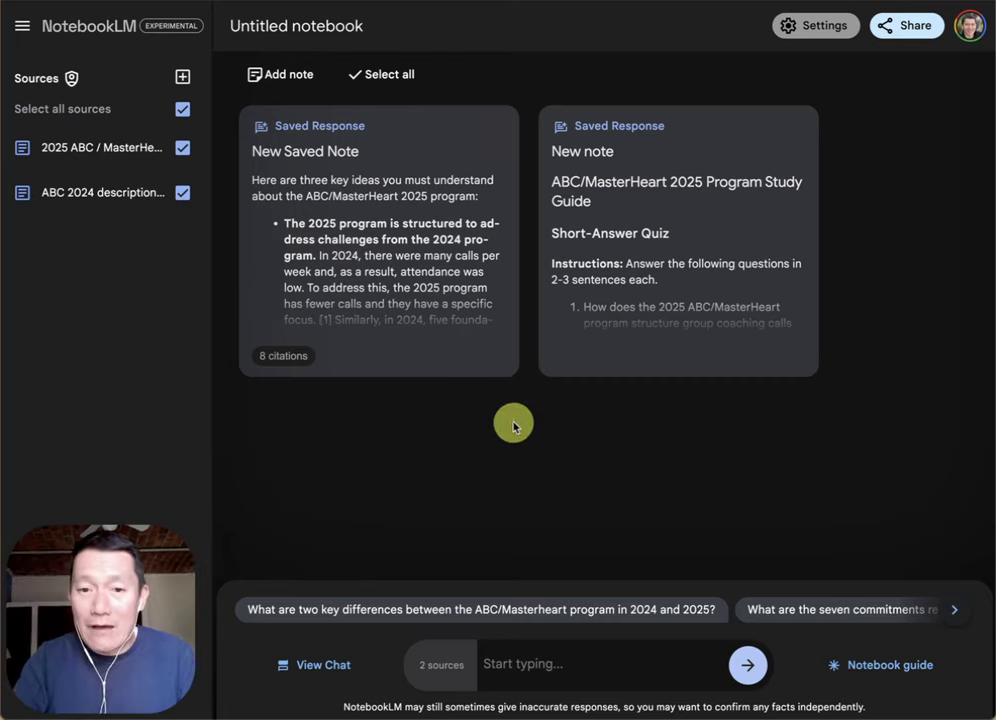
# Step: Read through the Study Guide note, then open and collapse the saved three-key-ideas note
pyautogui.click(664, 199)
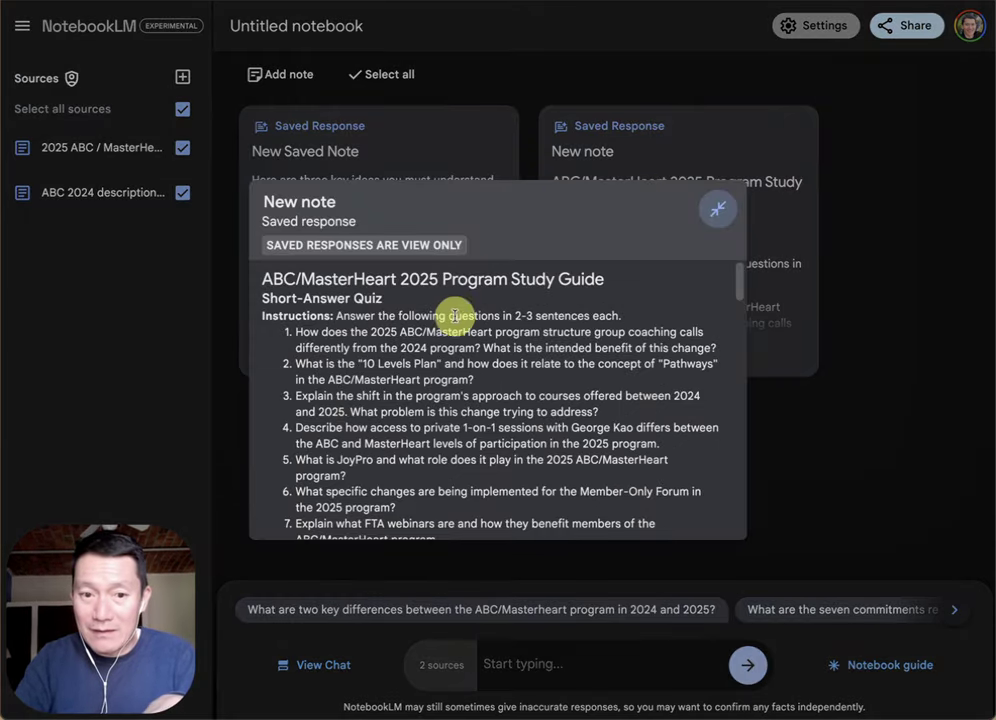
pyautogui.scroll(-1, 436, 318)
pyautogui.scroll(1, 427, 318)
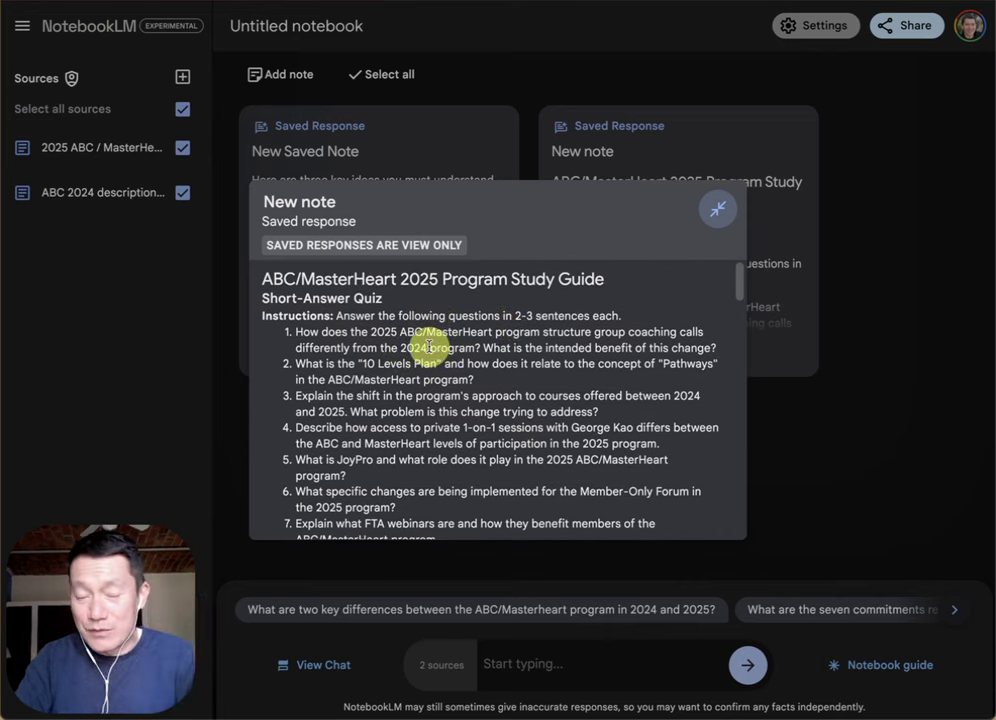
pyautogui.scroll(-1, 429, 345)
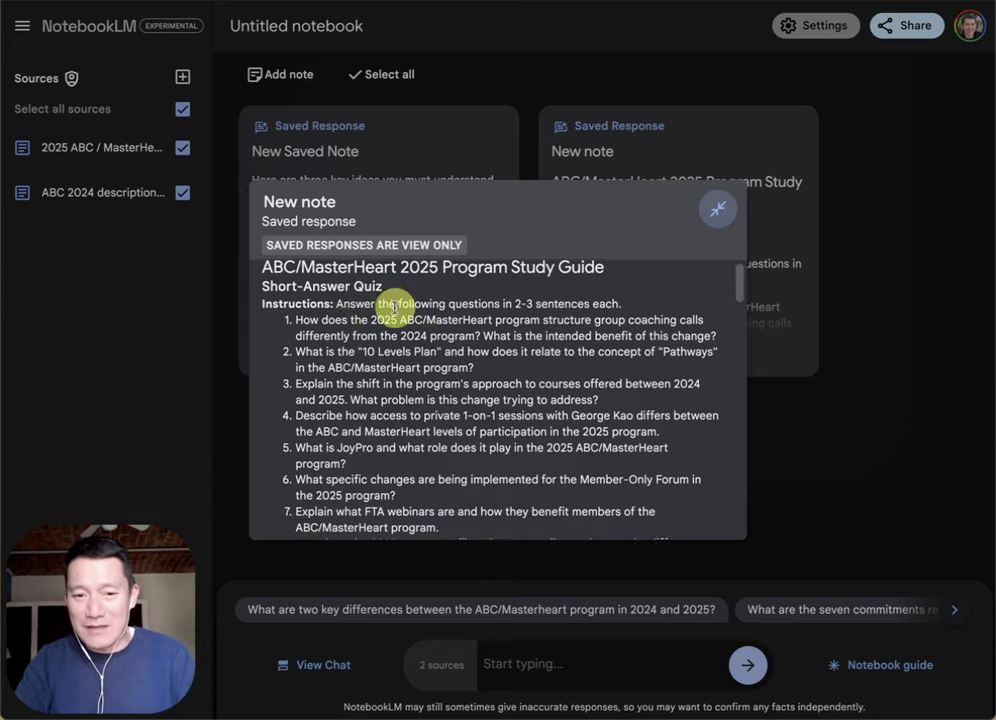
pyautogui.scroll(-15, 393, 307)
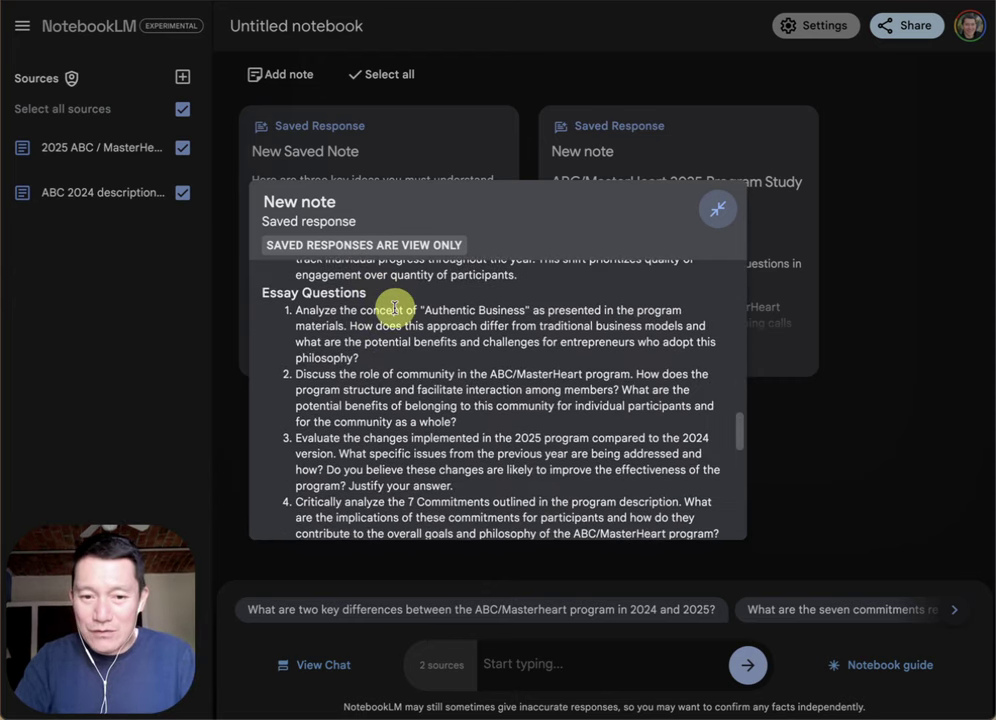
pyautogui.scroll(-10, 404, 342)
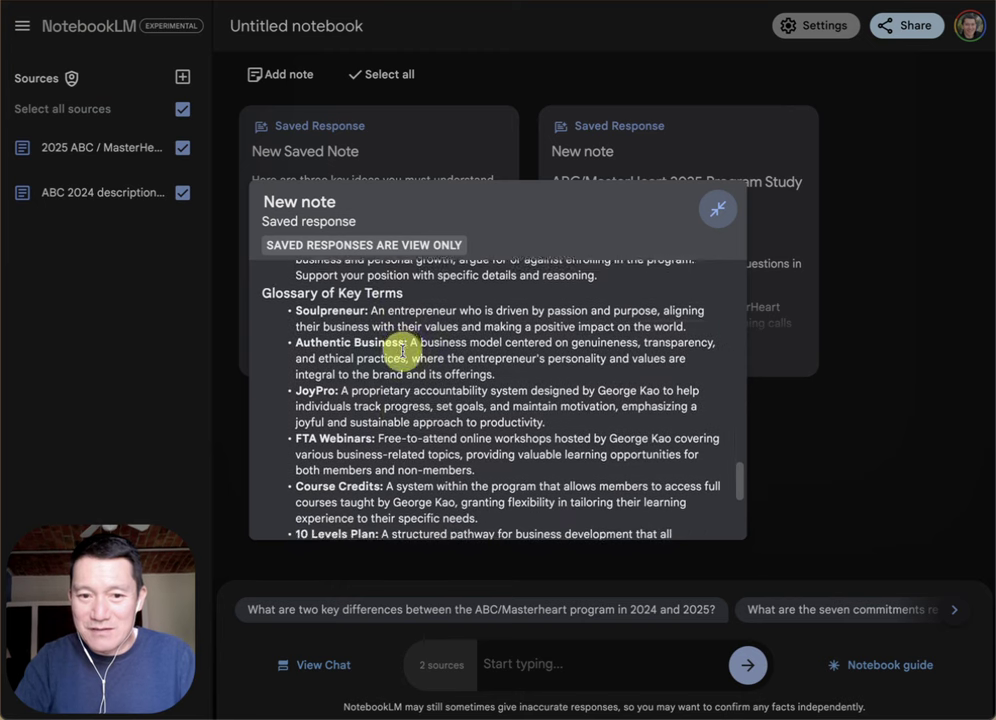
pyautogui.scroll(-3, 404, 350)
pyautogui.click(716, 209)
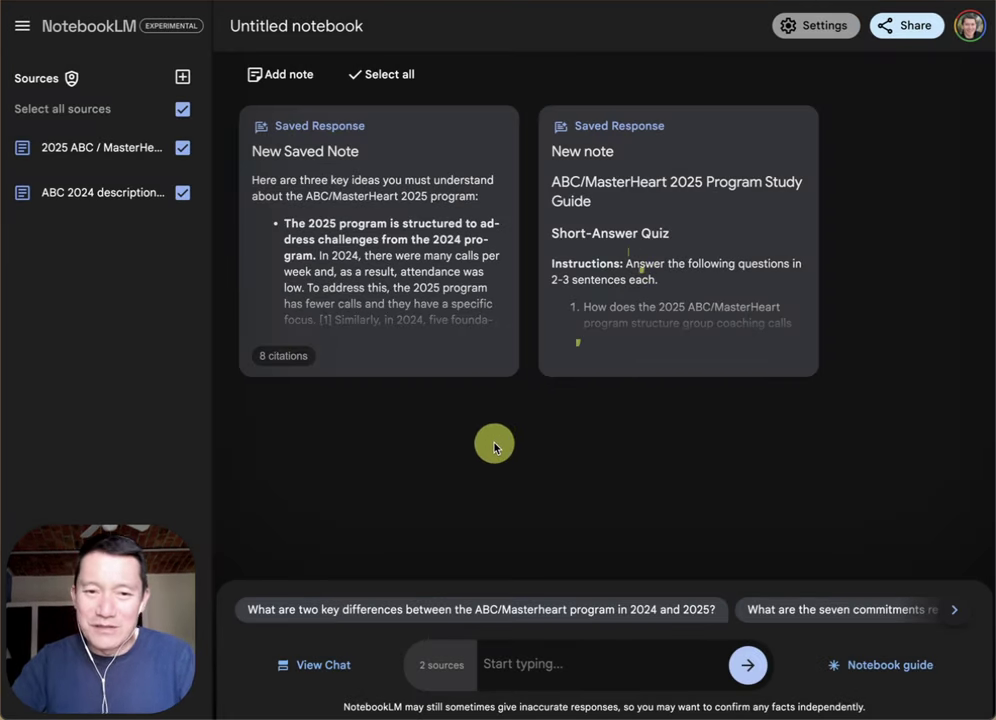
pyautogui.click(258, 163)
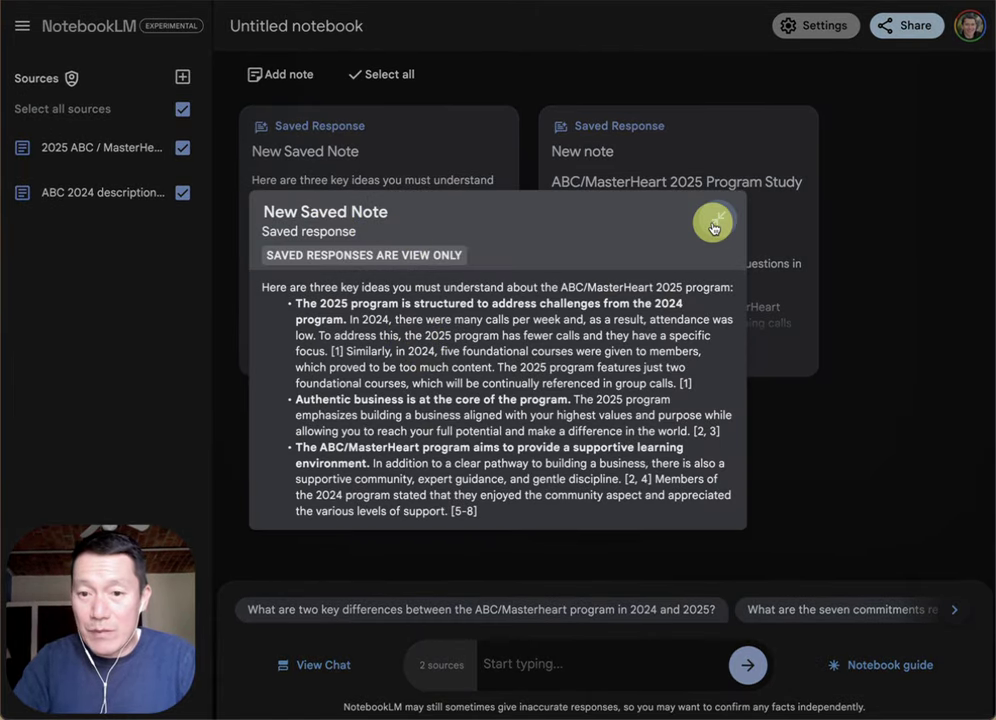
pyautogui.click(717, 219)
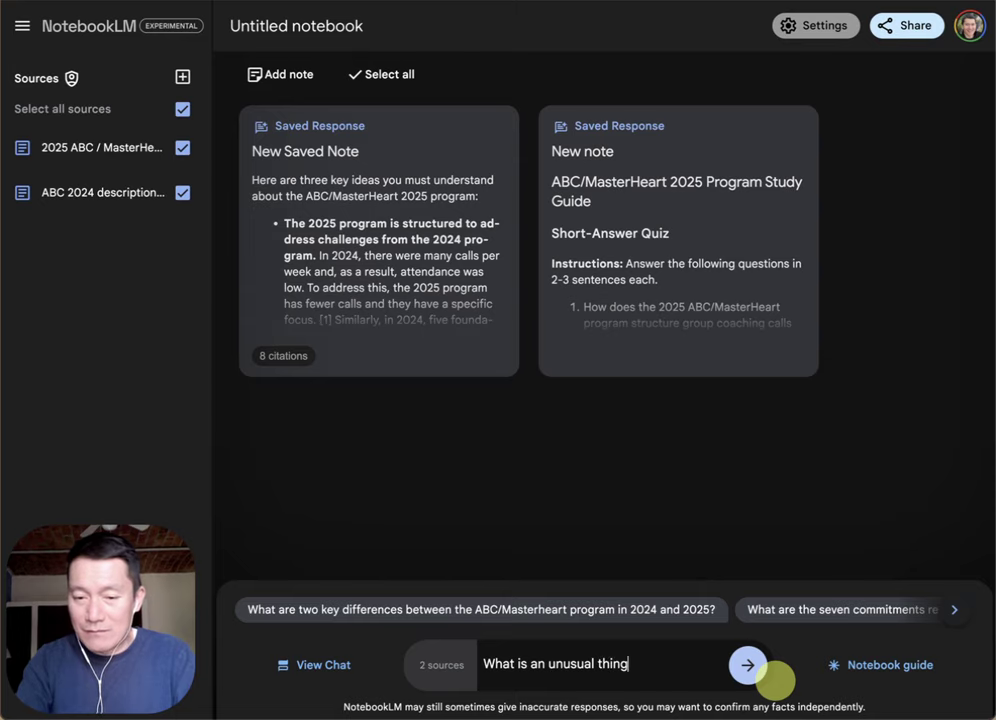
# Step: Ask the chat what is unusual in these documents, then reopen the notebook guide
pyautogui.write('thing from these documents?')
pyautogui.press('Return')
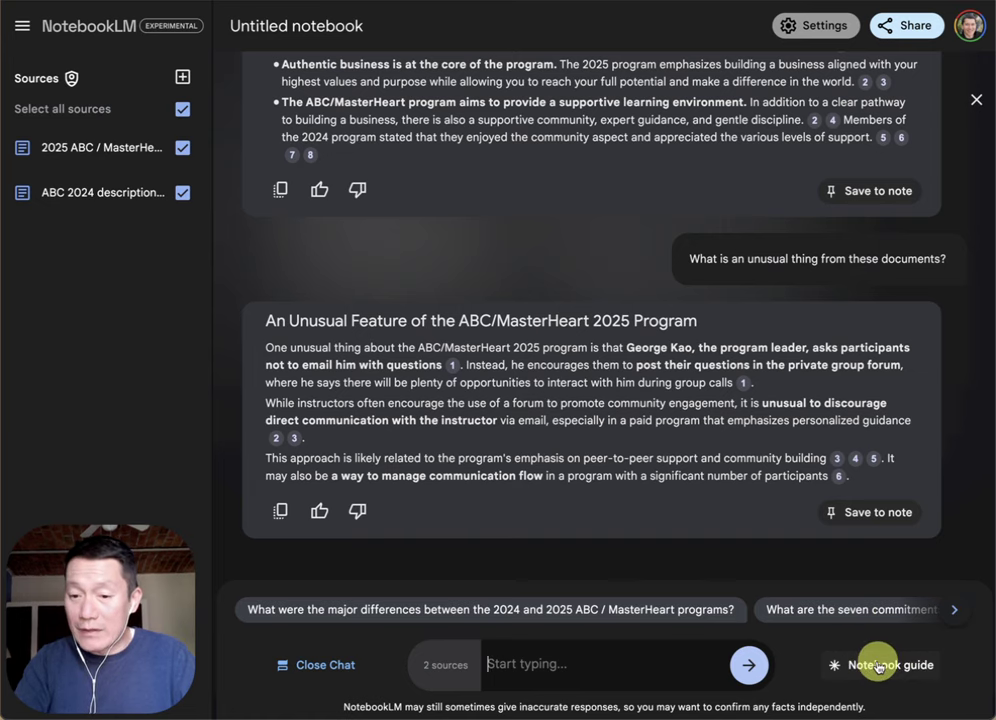
pyautogui.click(884, 668)
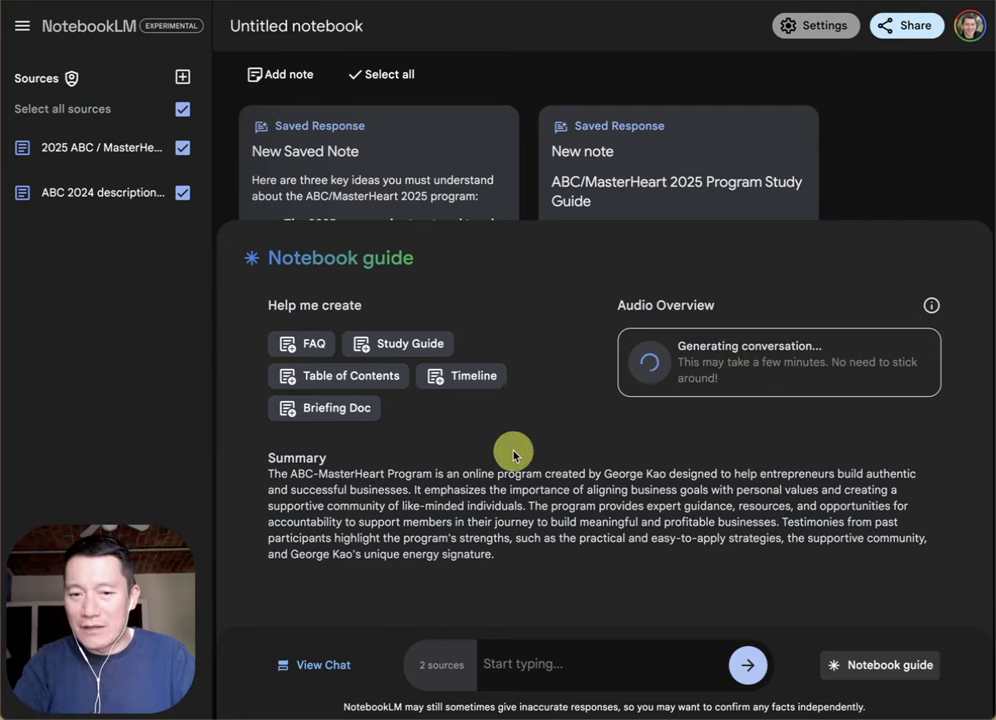
# Step: Generate the Authentic Business Community 2025 FAQ note, skim it, and collapse it
pyautogui.click(301, 345)
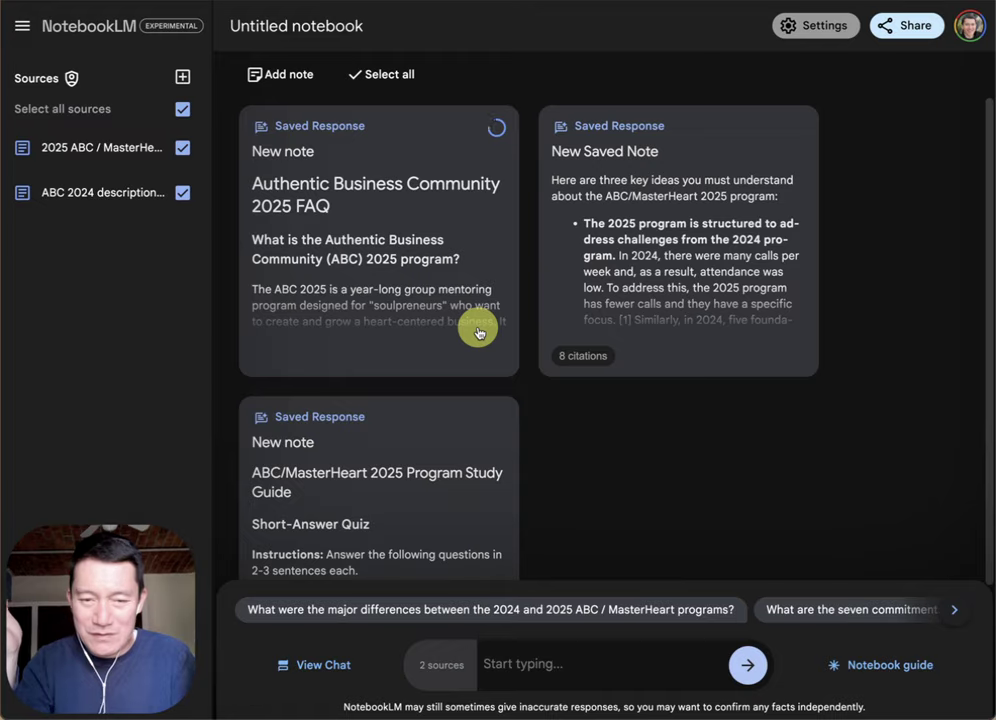
pyautogui.click(478, 330)
pyautogui.scroll(-1, 467, 333)
pyautogui.scroll(1, 471, 333)
pyautogui.click(720, 208)
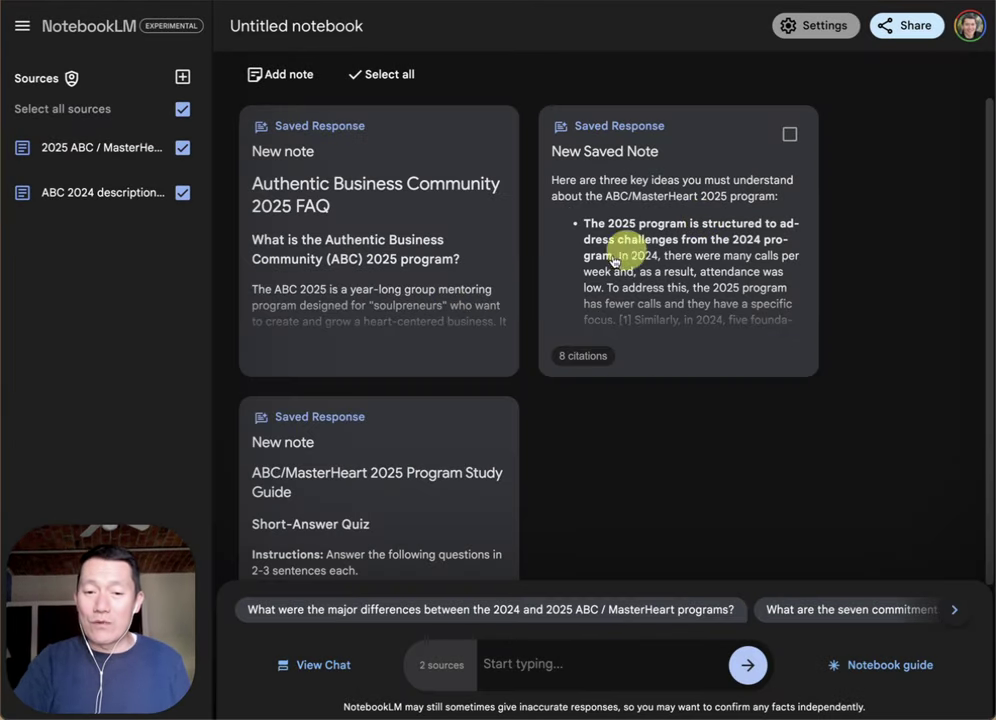
pyautogui.click(183, 77)
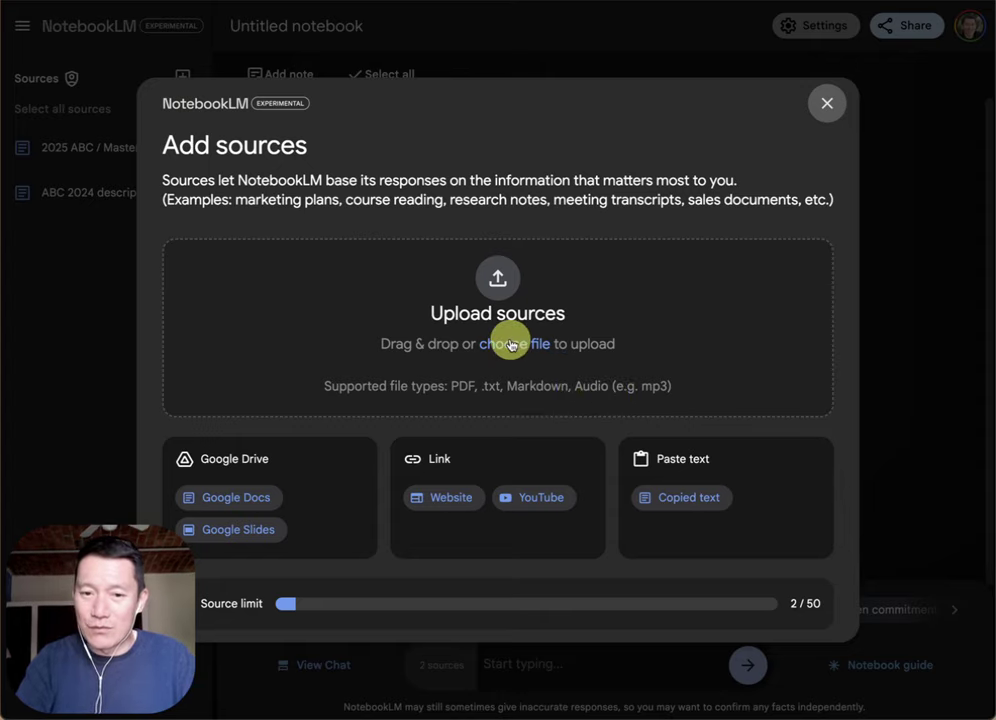
# Step: Close the Add sources dialog without adding anything and generate a Table of Contents note
pyautogui.click(827, 103)
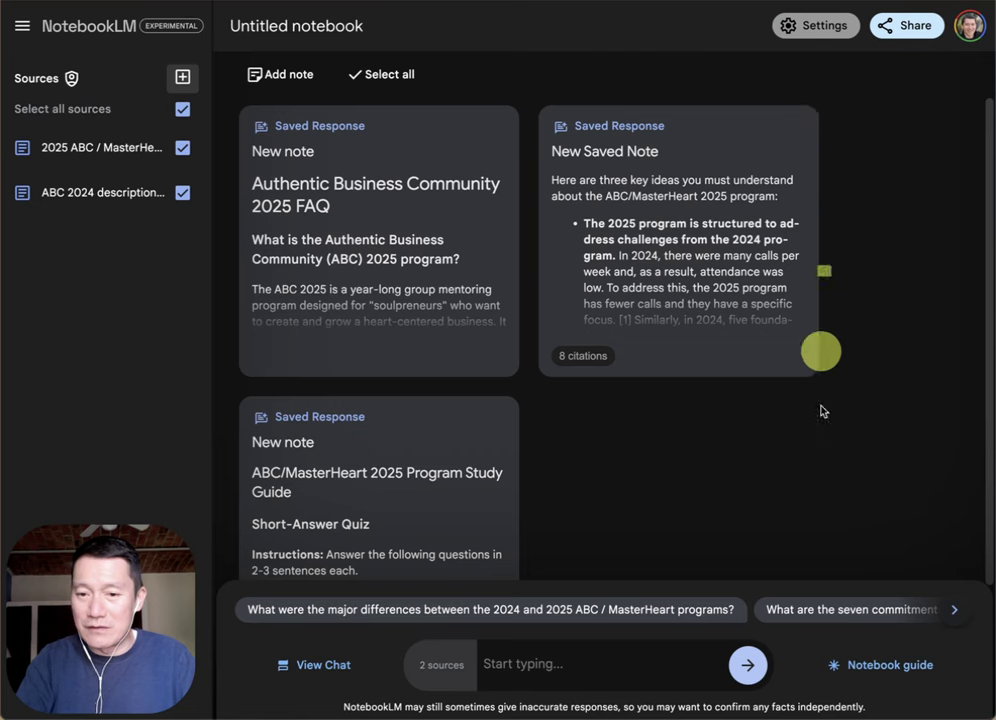
pyautogui.click(881, 666)
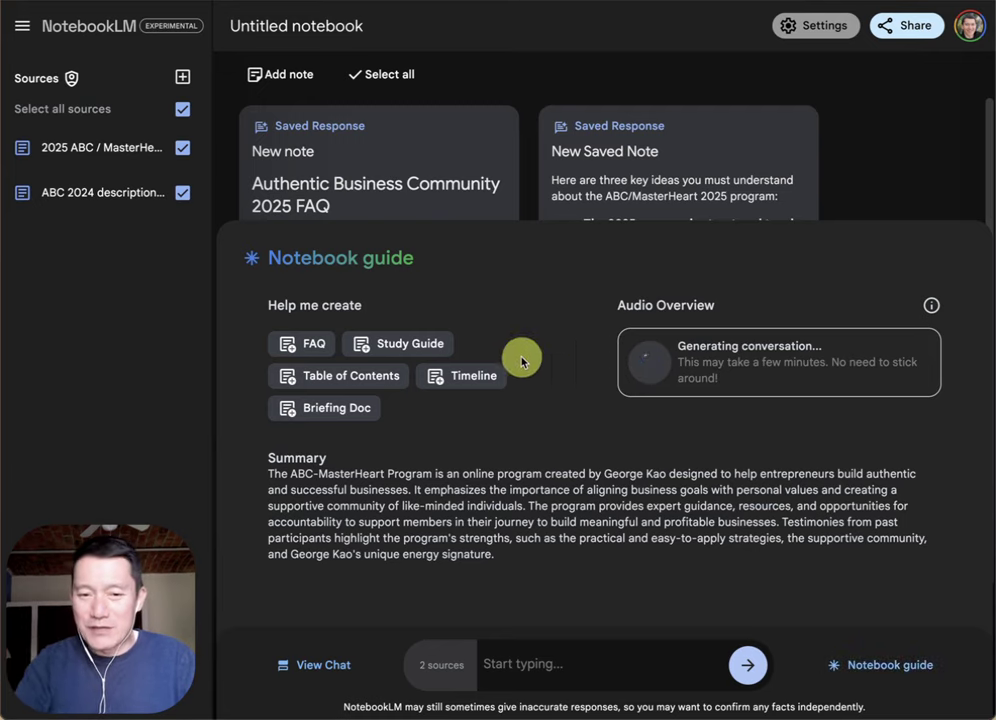
pyautogui.click(333, 378)
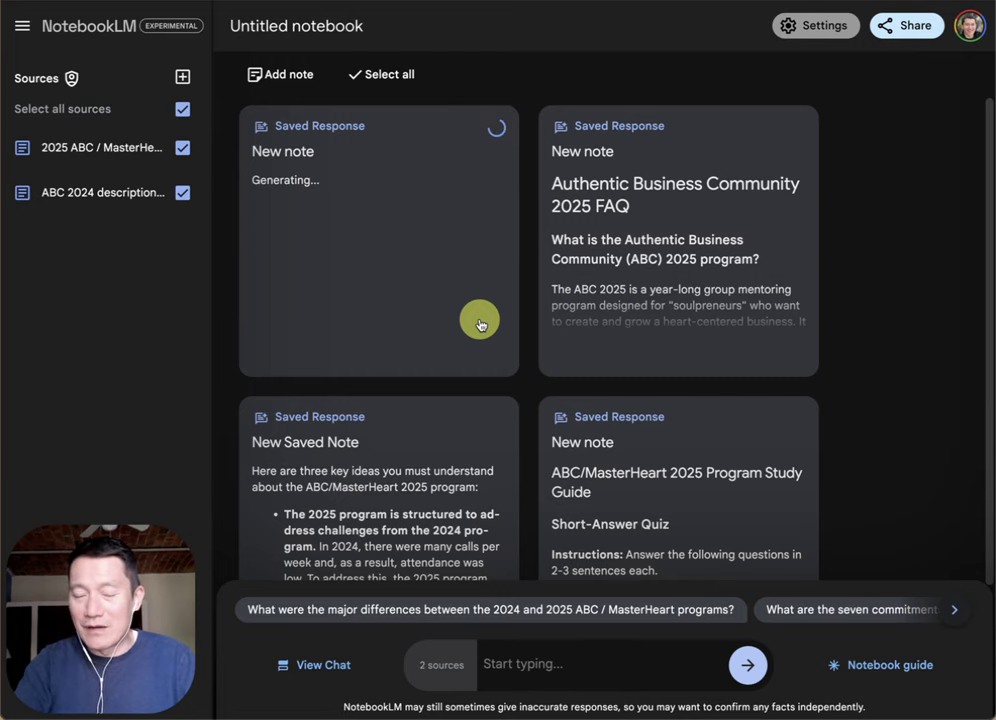
# Step: Read through the new MasterHeart 2025 Program Guide table of contents note, then collapse it
pyautogui.click(478, 320)
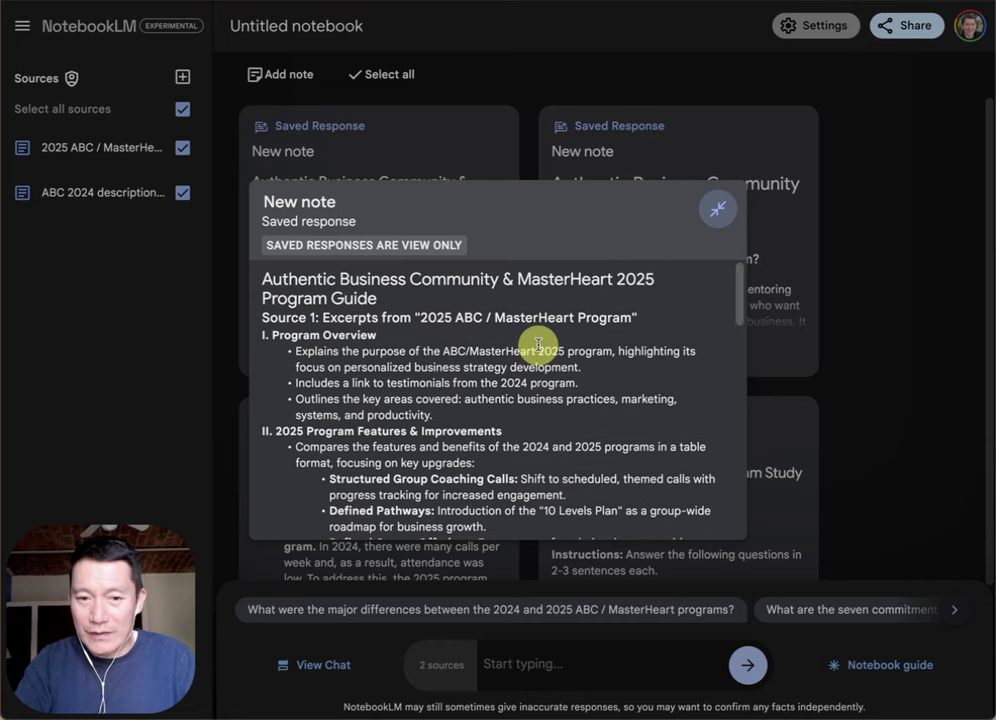
pyautogui.scroll(-1, 538, 344)
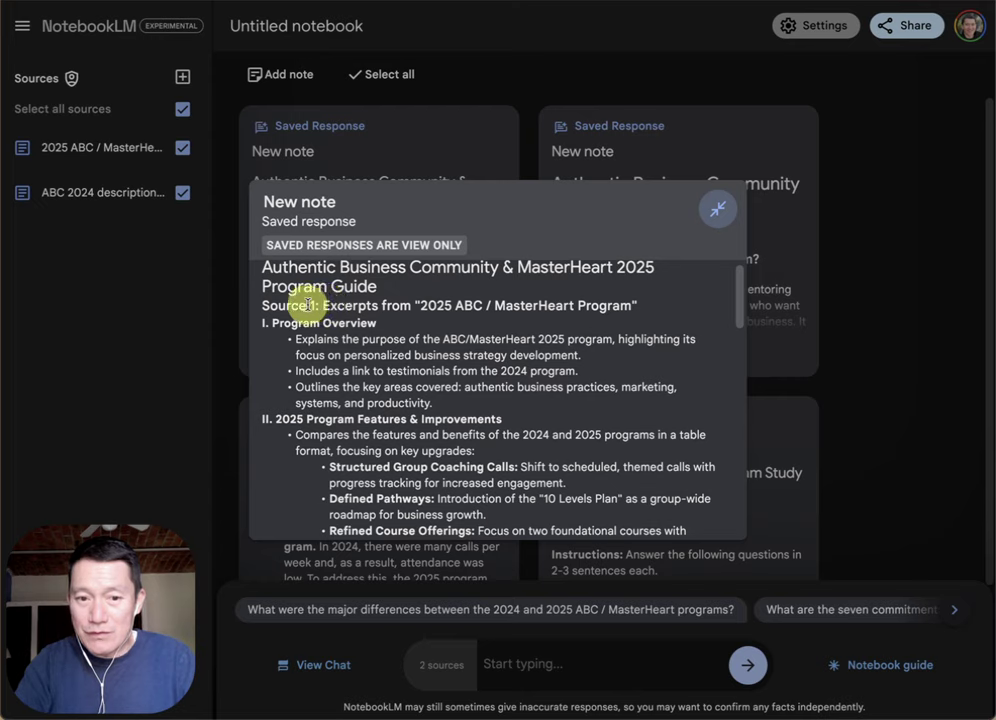
pyautogui.moveTo(308, 304); pyautogui.dragTo(363, 307)
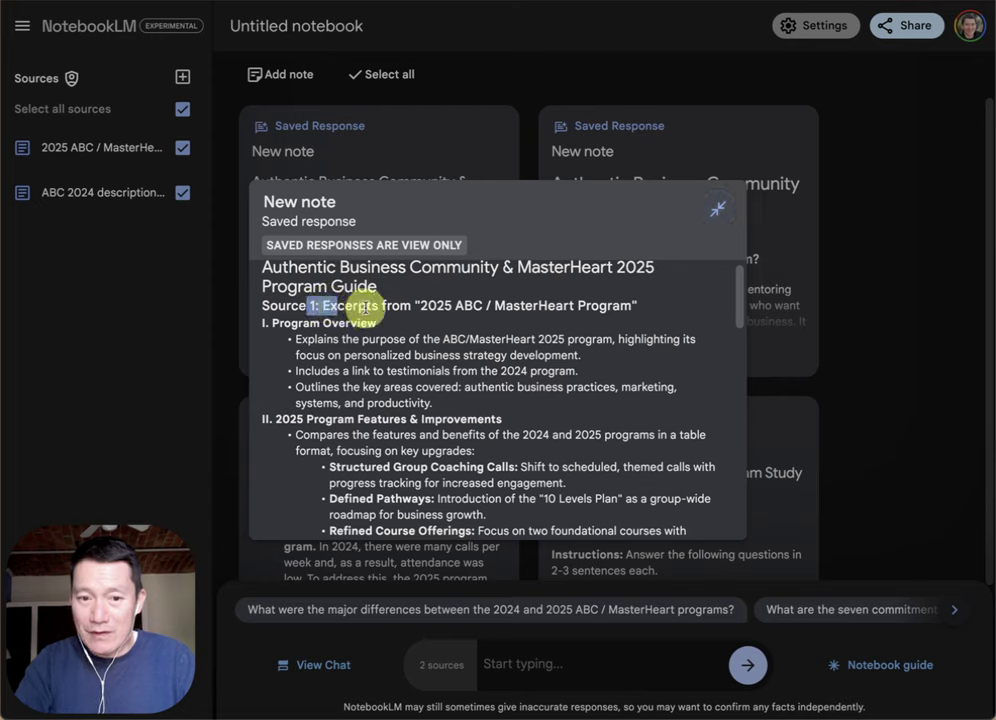
pyautogui.scroll(-10, 363, 307)
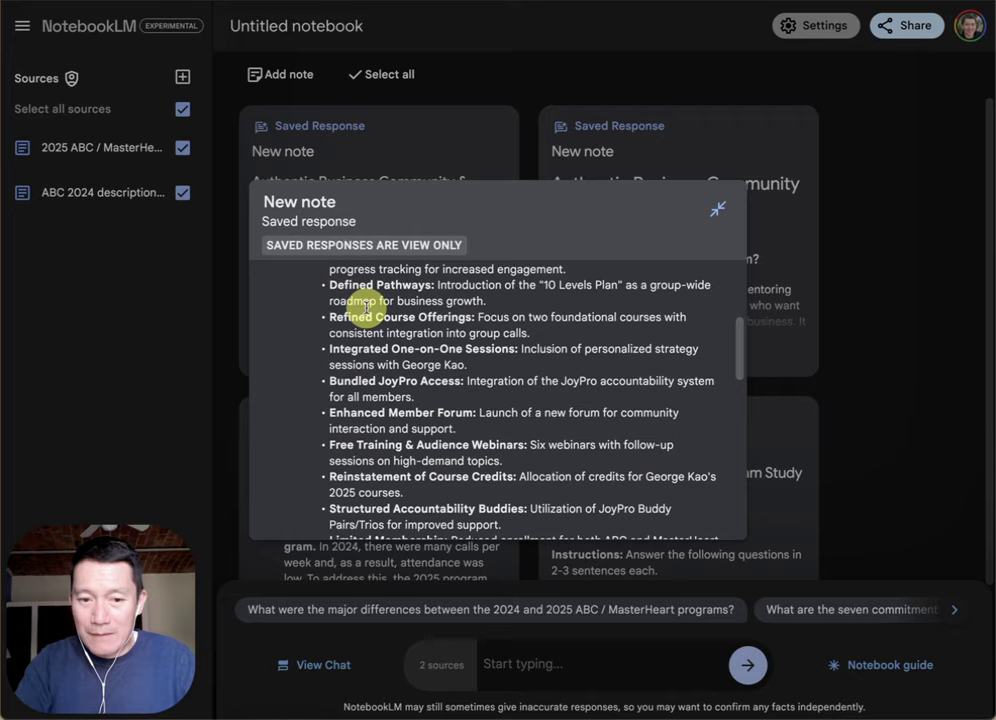
pyautogui.scroll(-3, 366, 262)
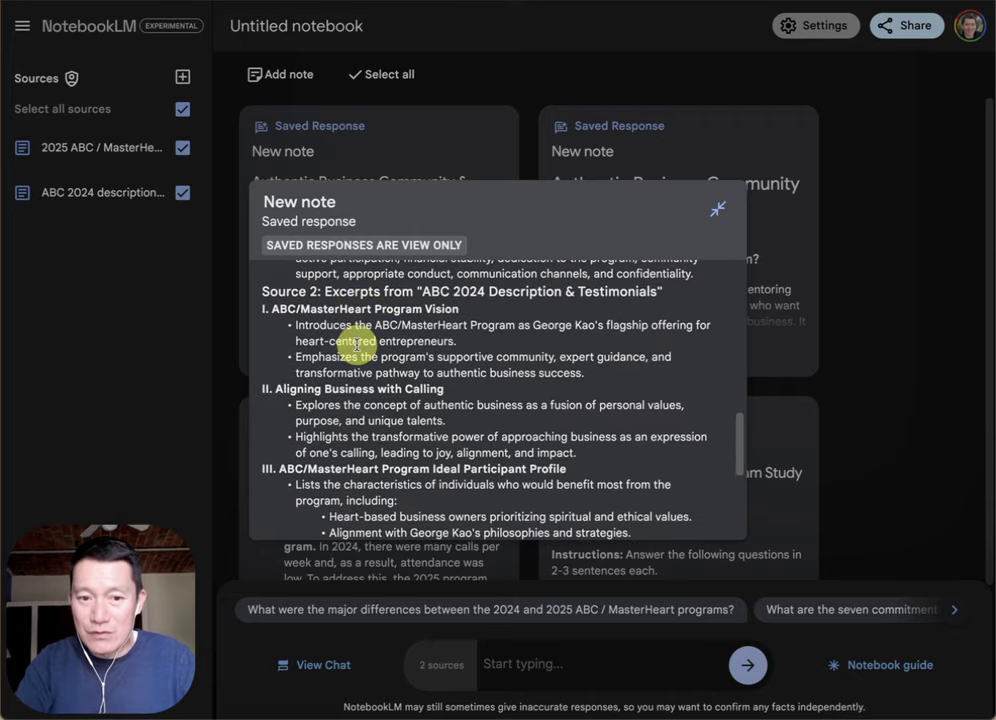
pyautogui.scroll(7, 360, 340)
pyautogui.scroll(5, 357, 343)
pyautogui.scroll(-8, 357, 343)
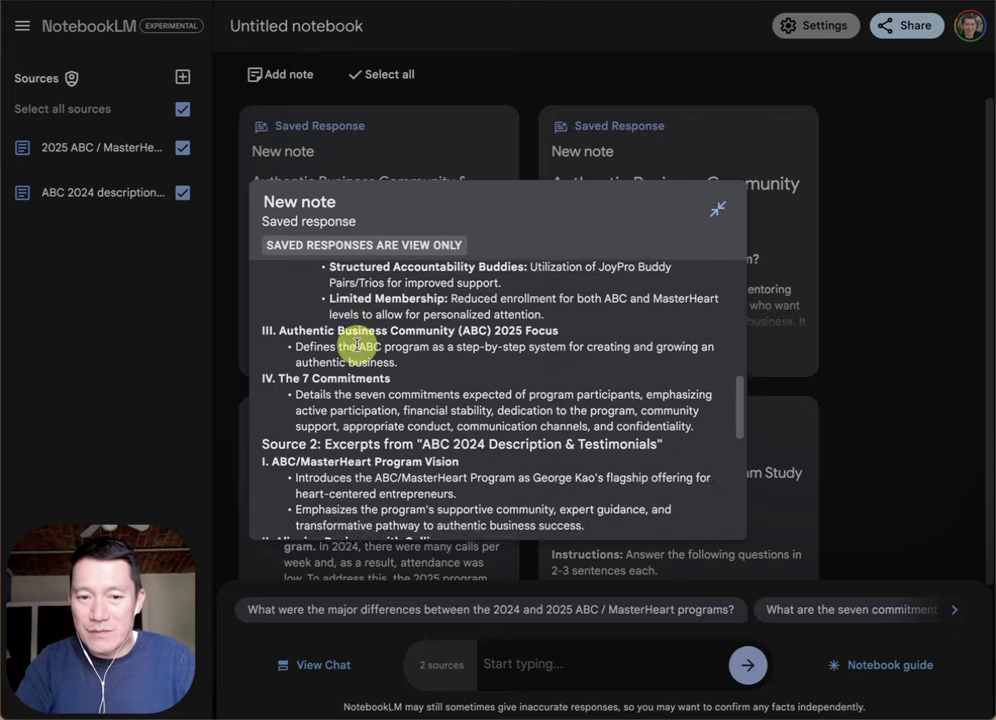
pyautogui.scroll(-5, 357, 340)
pyautogui.scroll(10, 356, 335)
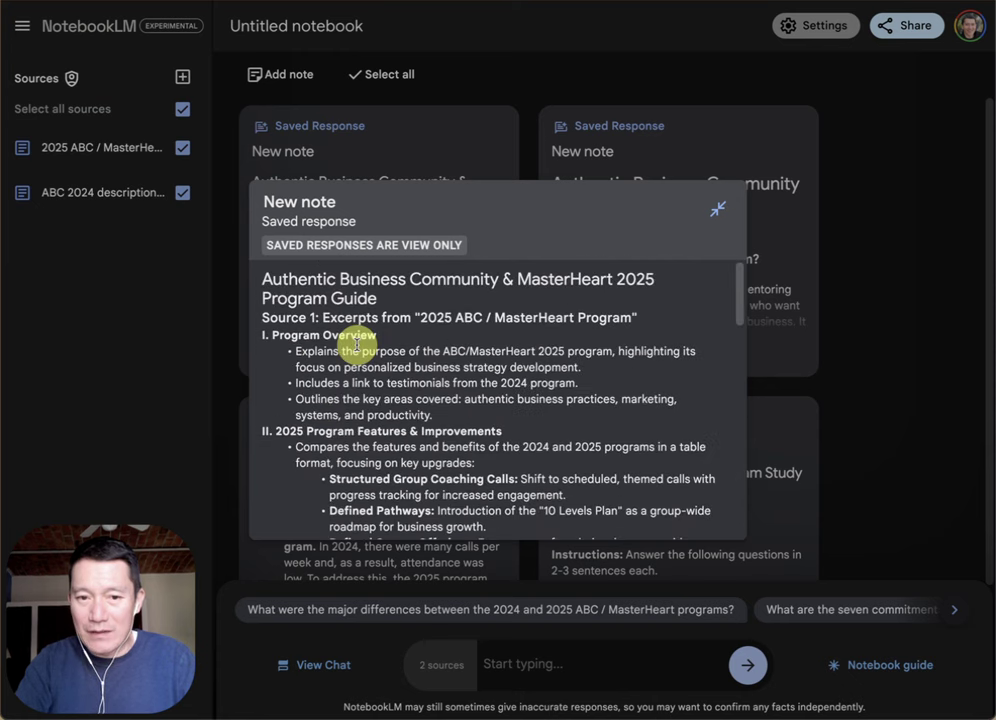
pyautogui.click(716, 208)
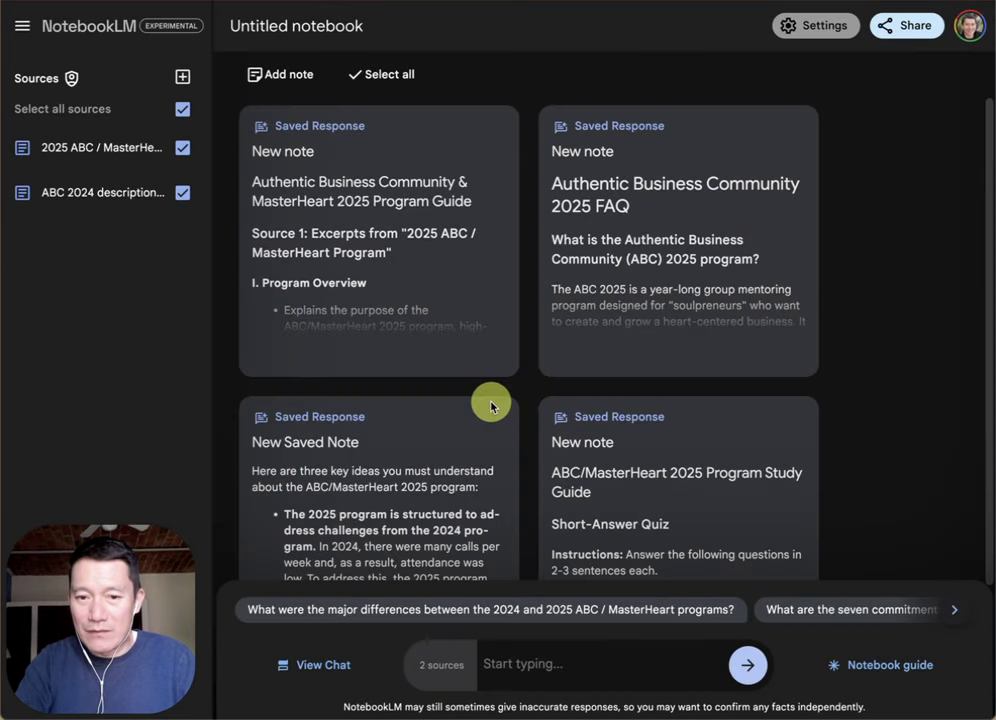
# Step: Ask the chat for the 10 most important points from both documents, in logical order
pyautogui.click(554, 665)
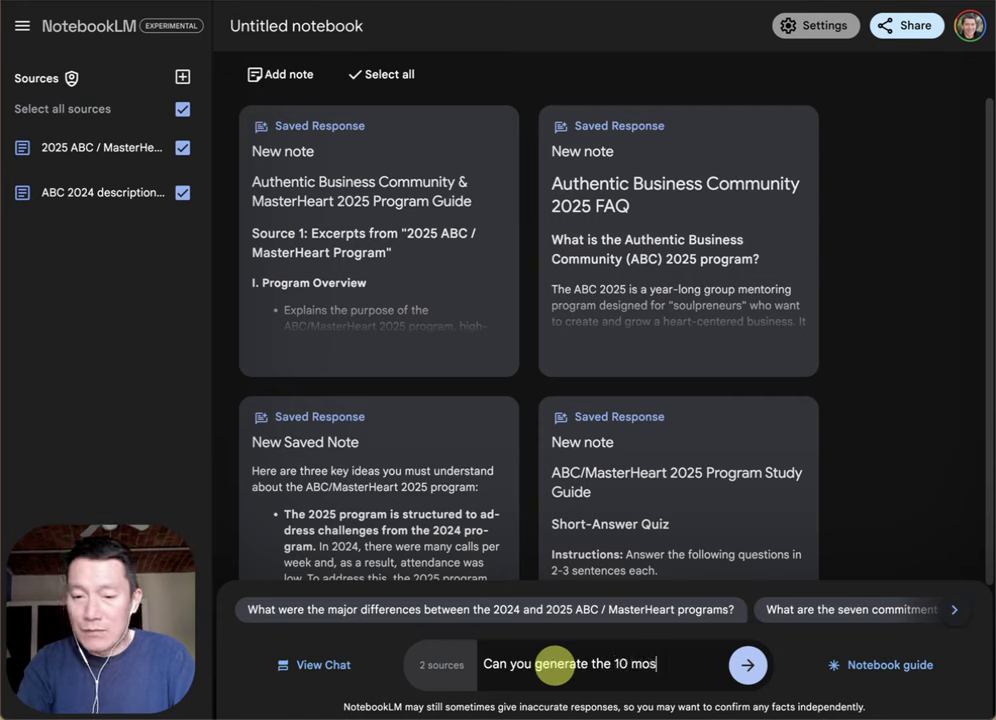
pyautogui.write('tant points from b')
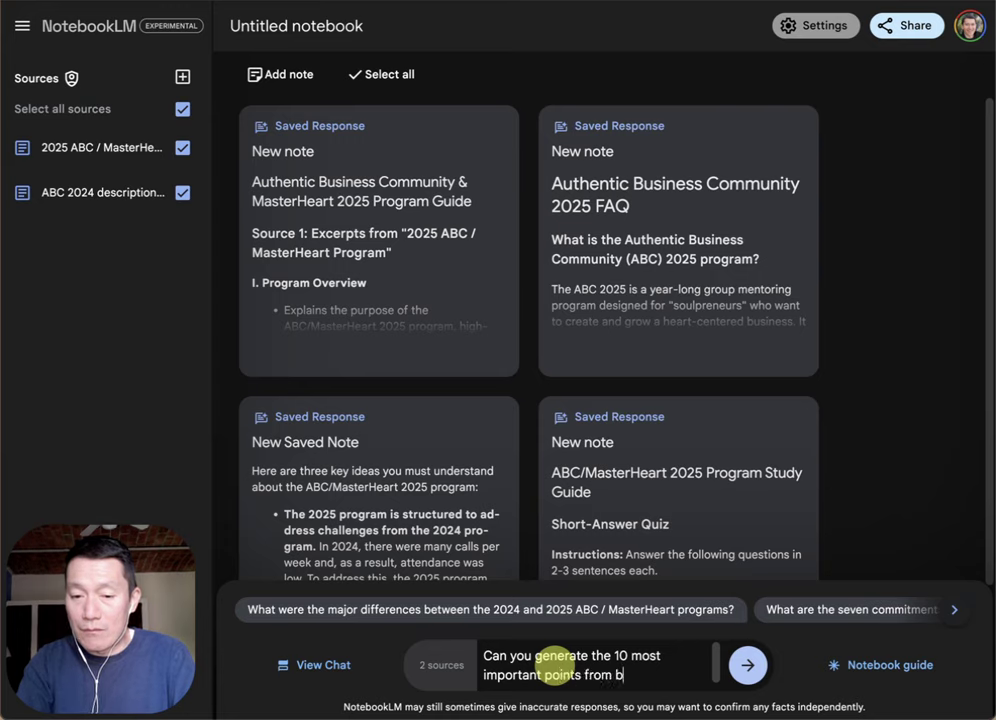
pyautogui.write('oth')
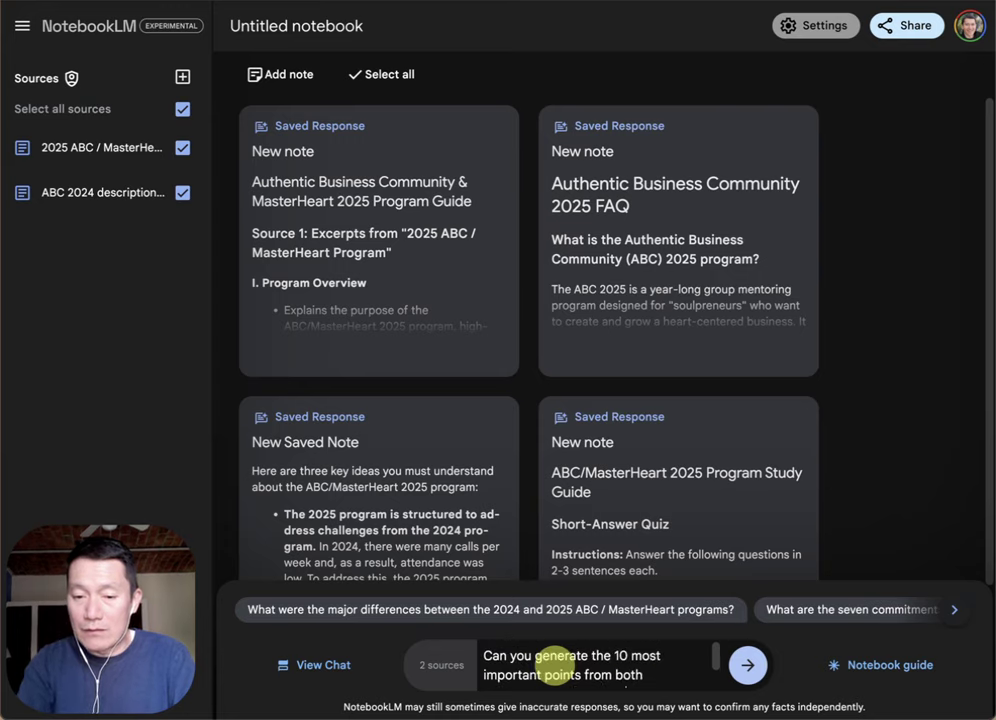
pyautogui.write(' documents, in the most li')
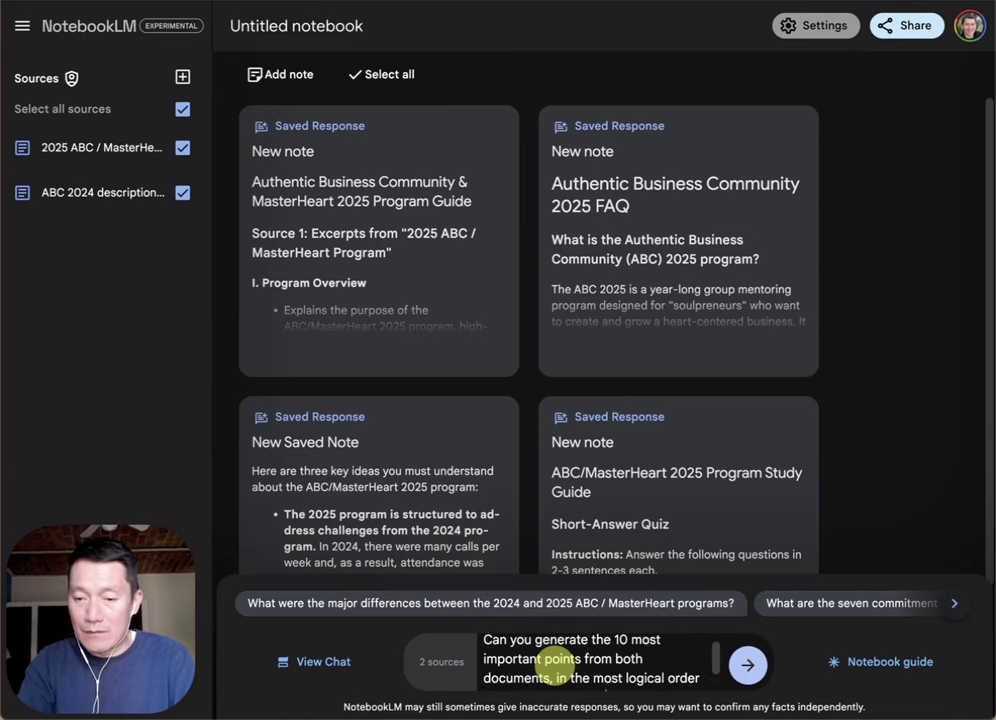
pyautogui.write('gical order possible? Thank you.')
pyautogui.press('Return')
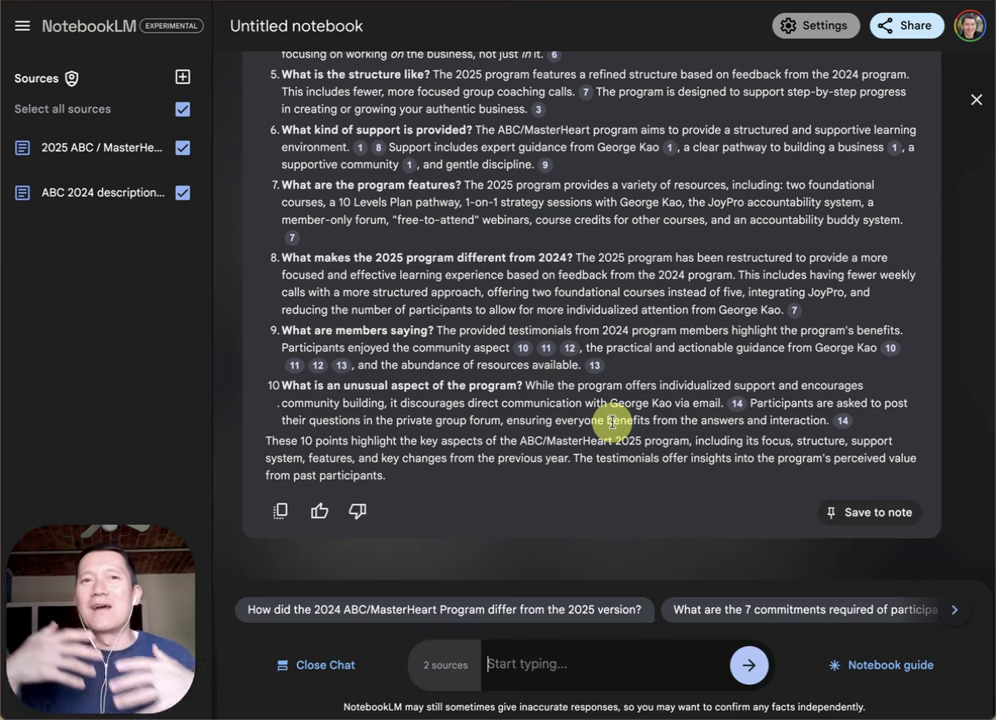
# Step: Send a follow-up asking for ten more points to know, then reopen the notebook guide
pyautogui.scroll(5, 612, 421)
pyautogui.scroll(5, 612, 421)
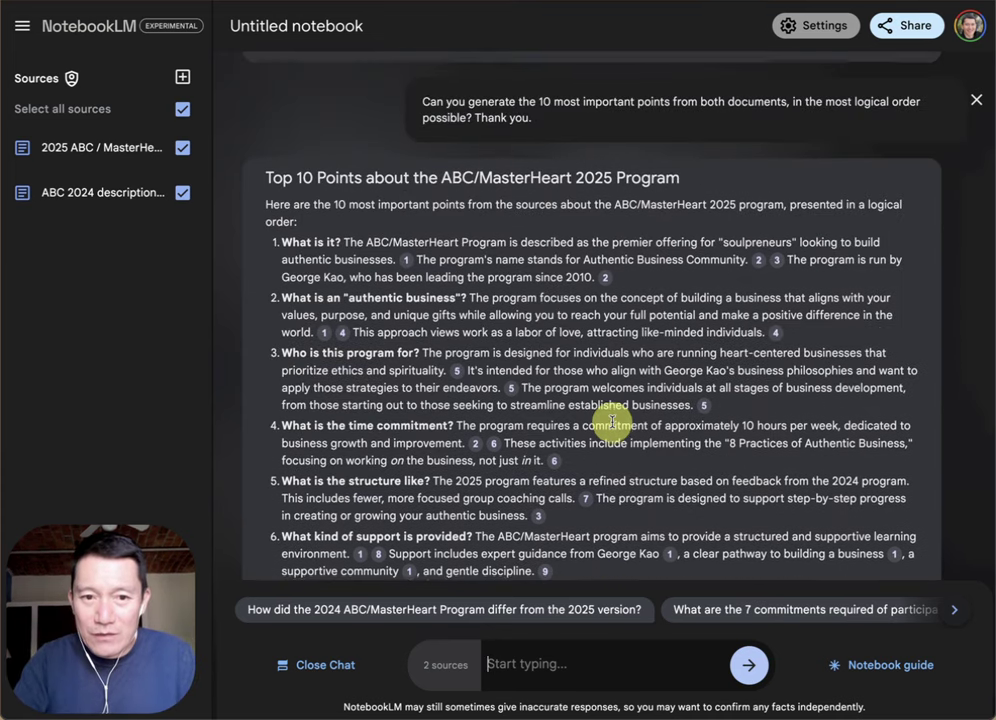
pyautogui.scroll(-9, 413, 233)
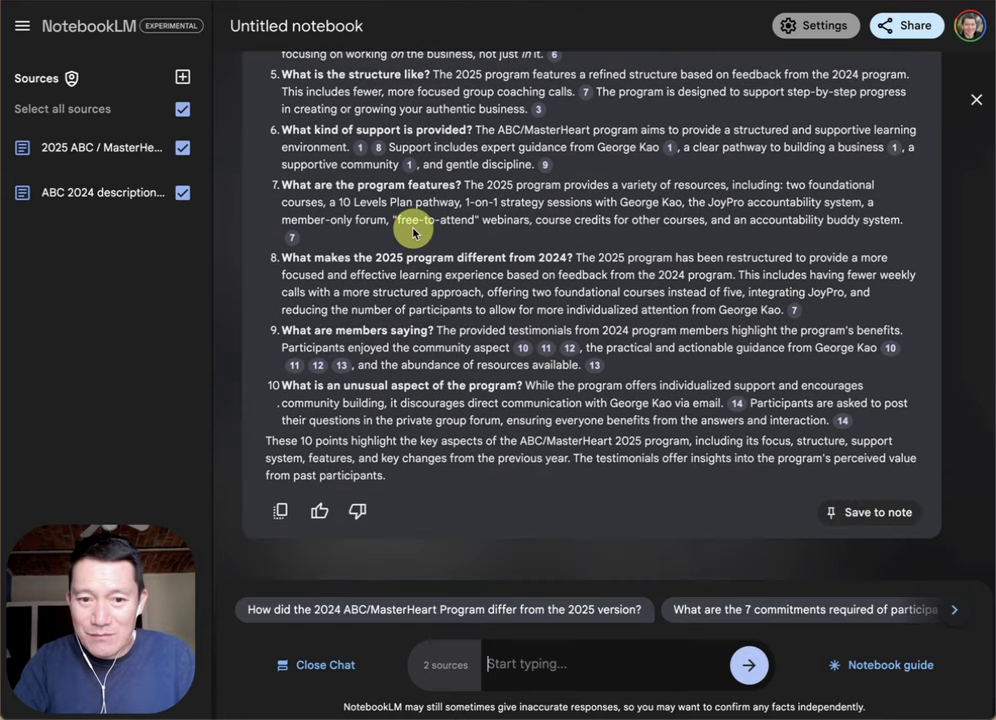
pyautogui.click(582, 663)
pyautogui.write('Ar')
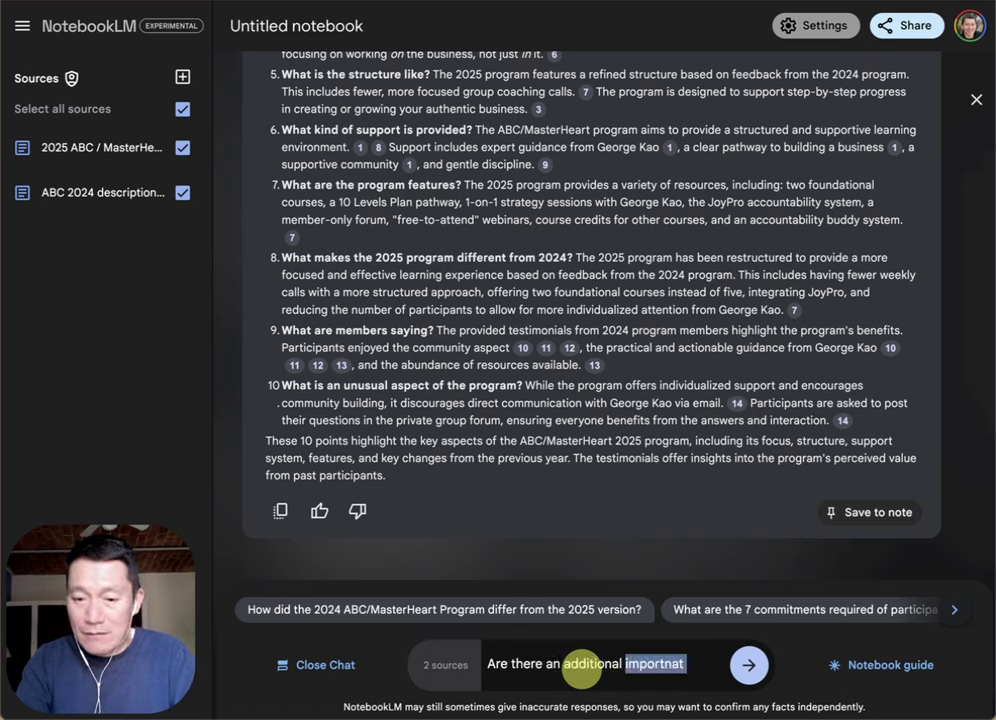
pyautogui.write(' 10 po')
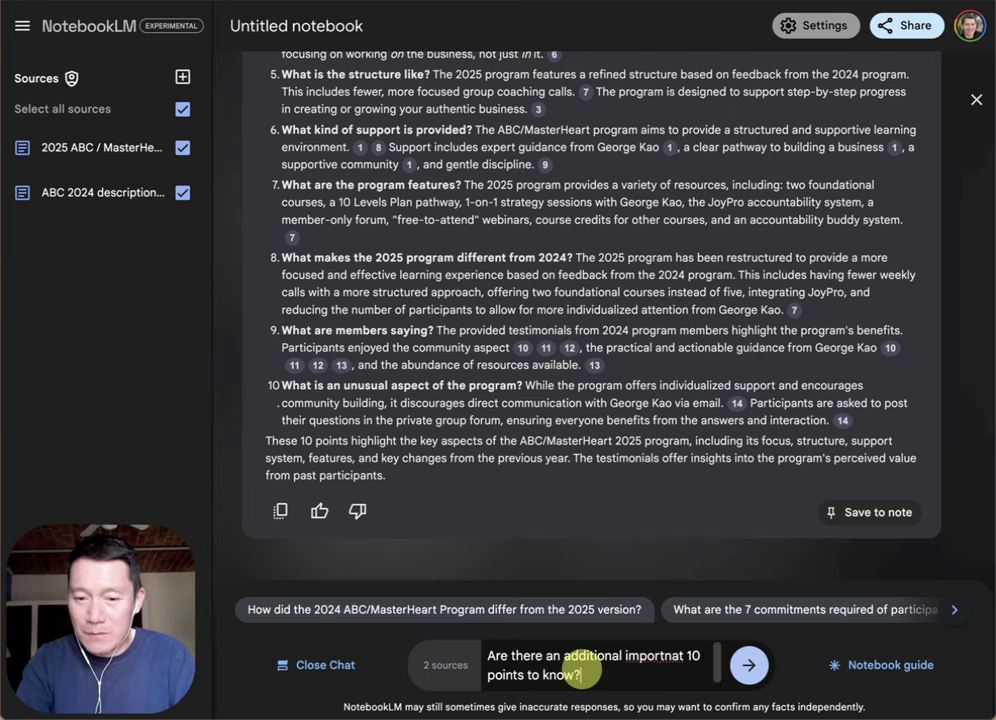
pyautogui.write('ints to know?')
pyautogui.press('Return')
pyautogui.click(890, 670)
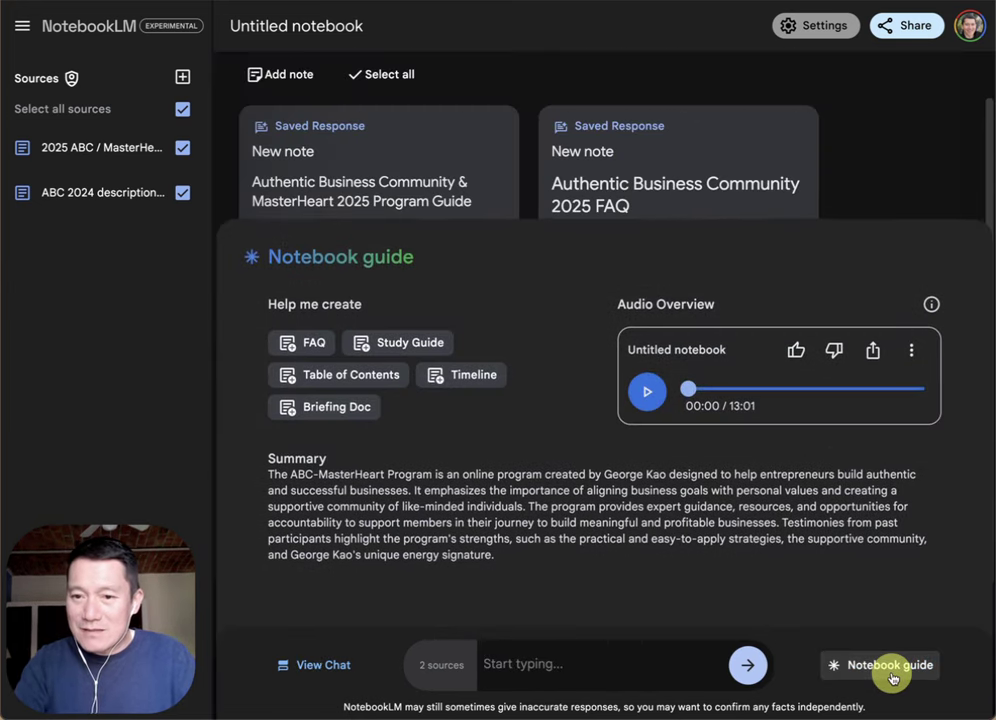
# Step: Play the Audio Overview with the volume raised, stopping and resuming until paused at 00:25 of 13:01
pyautogui.click(644, 394)
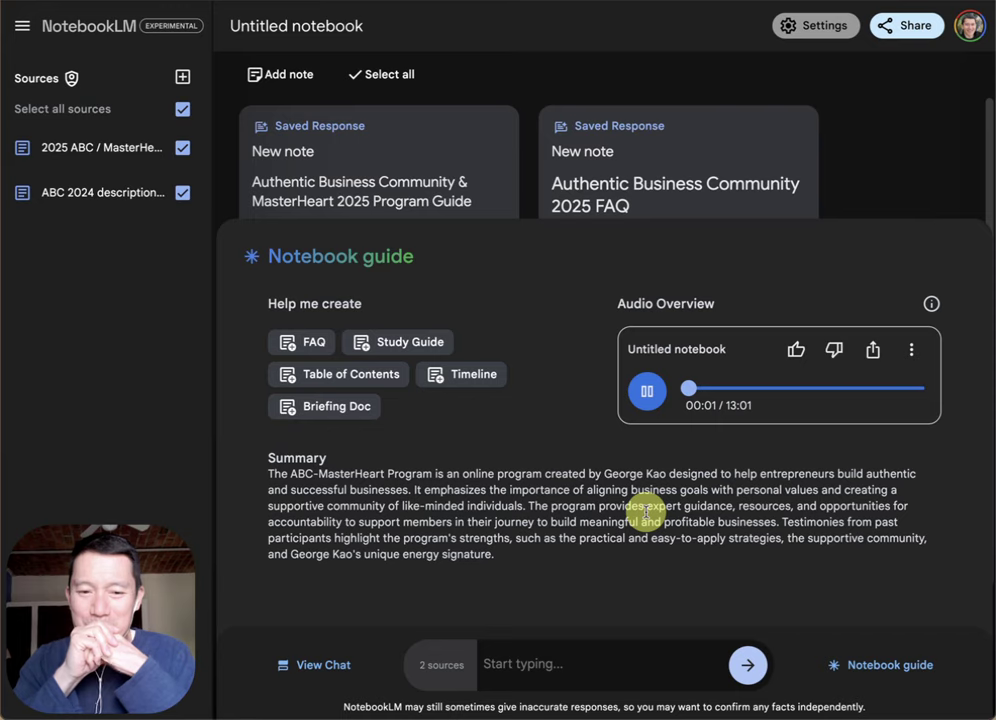
pyautogui.press('XF86AudioRaiseVolume')
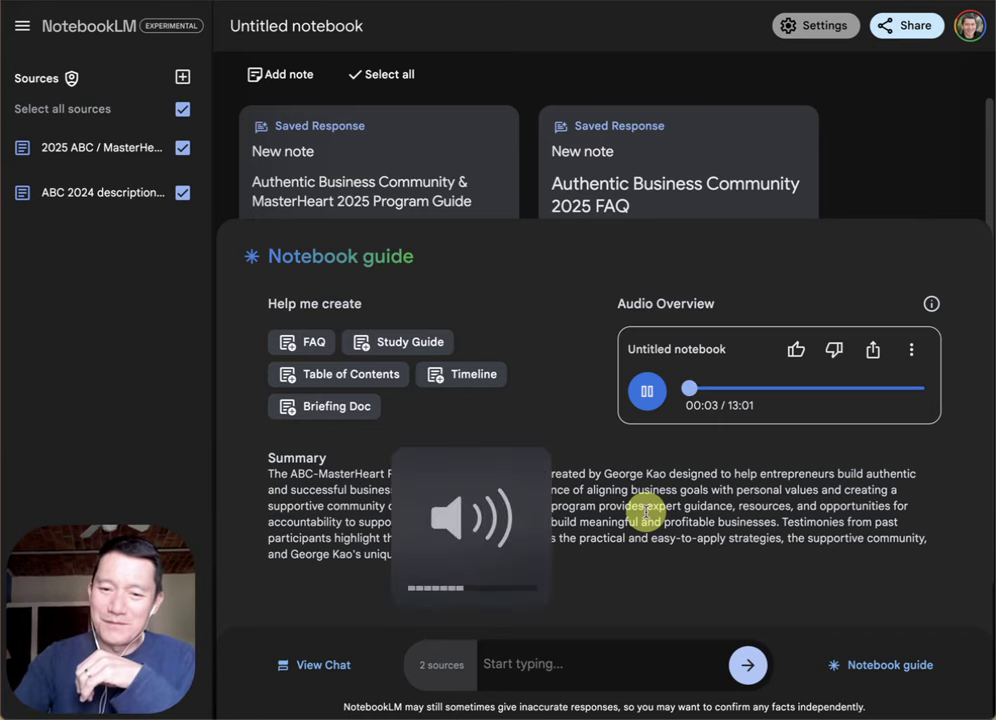
pyautogui.click(646, 391)
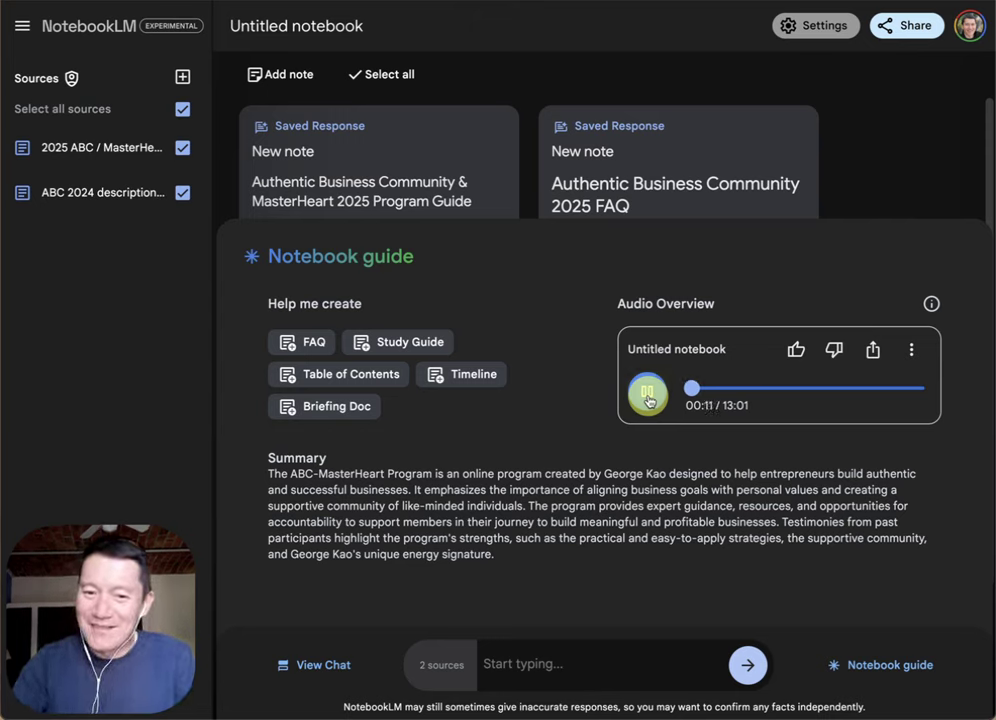
pyautogui.click(648, 396)
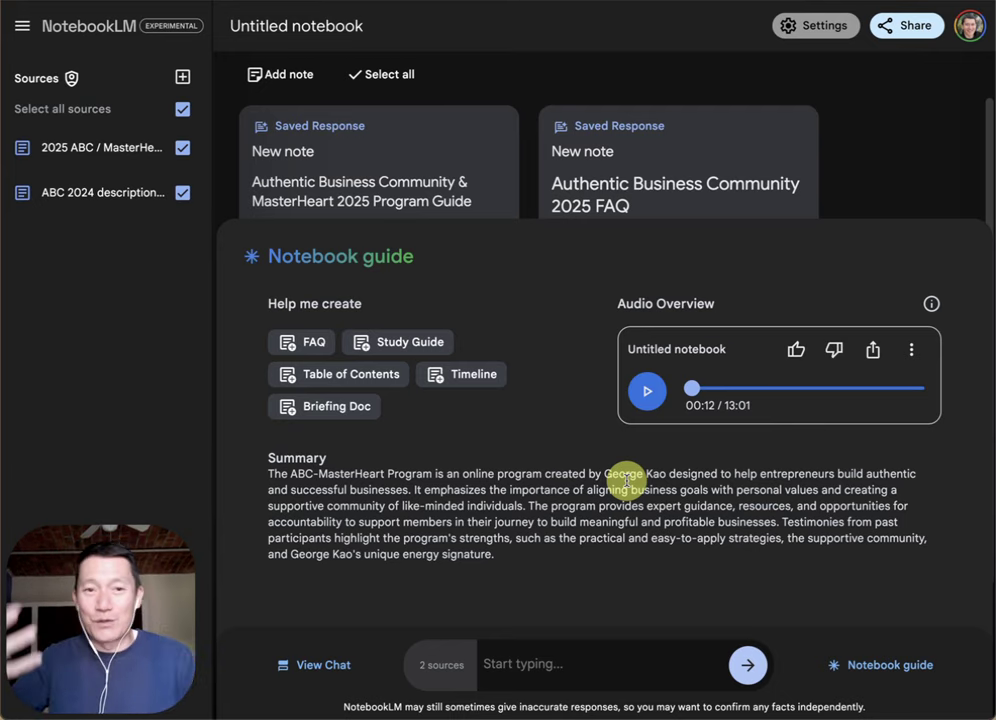
pyautogui.click(649, 393)
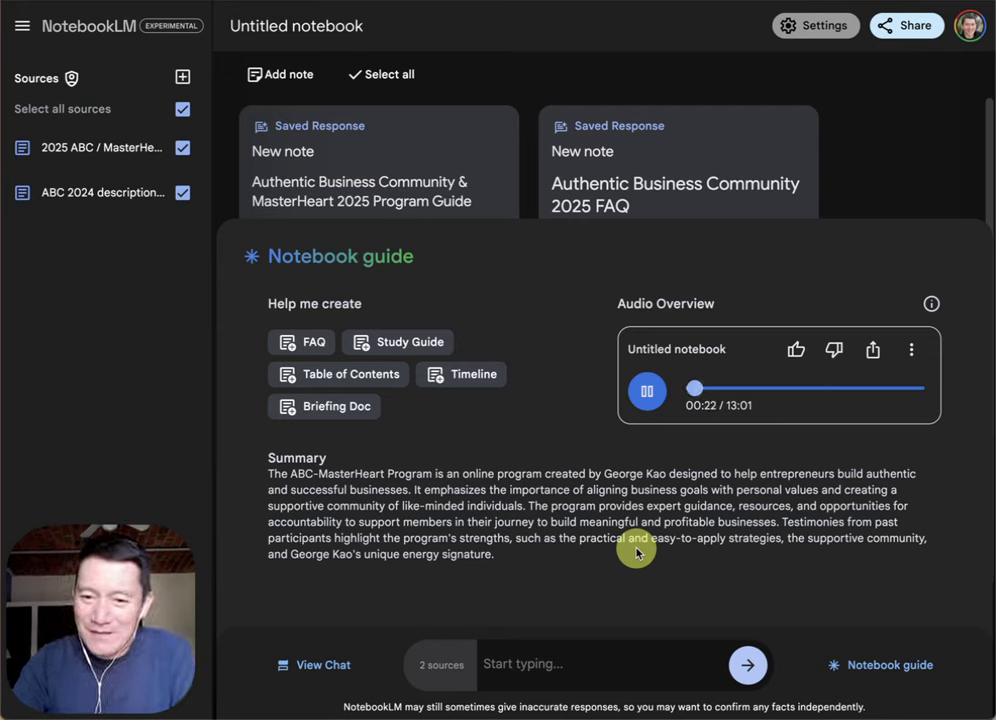
pyautogui.click(649, 392)
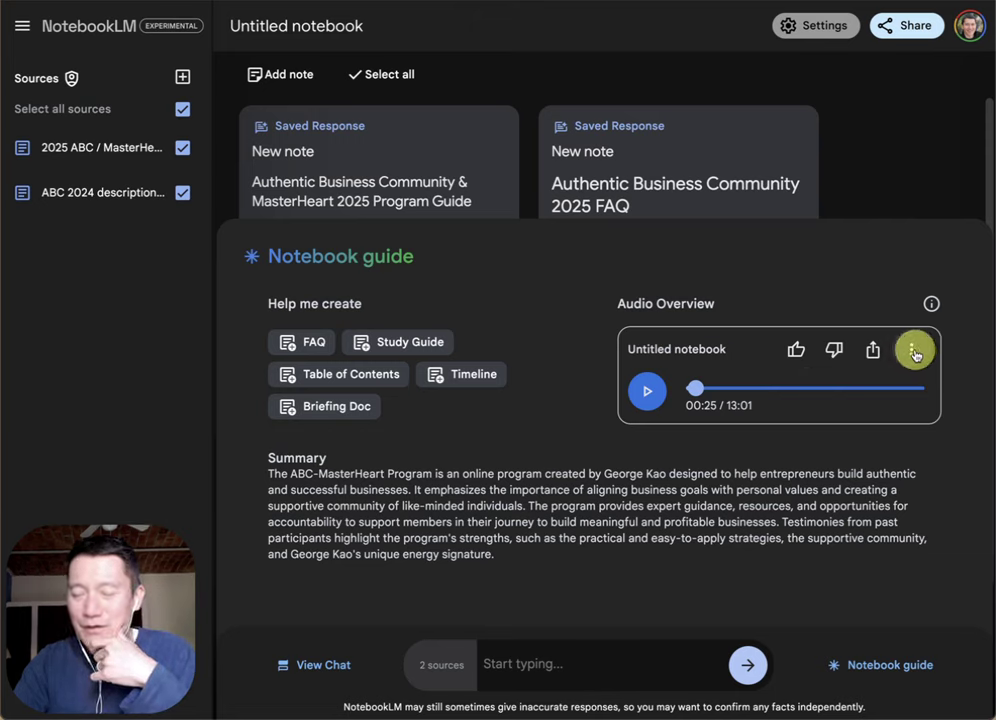
# Step: Switch on public access for the Audio Overview and preview its shared listening page
pyautogui.click(871, 350)
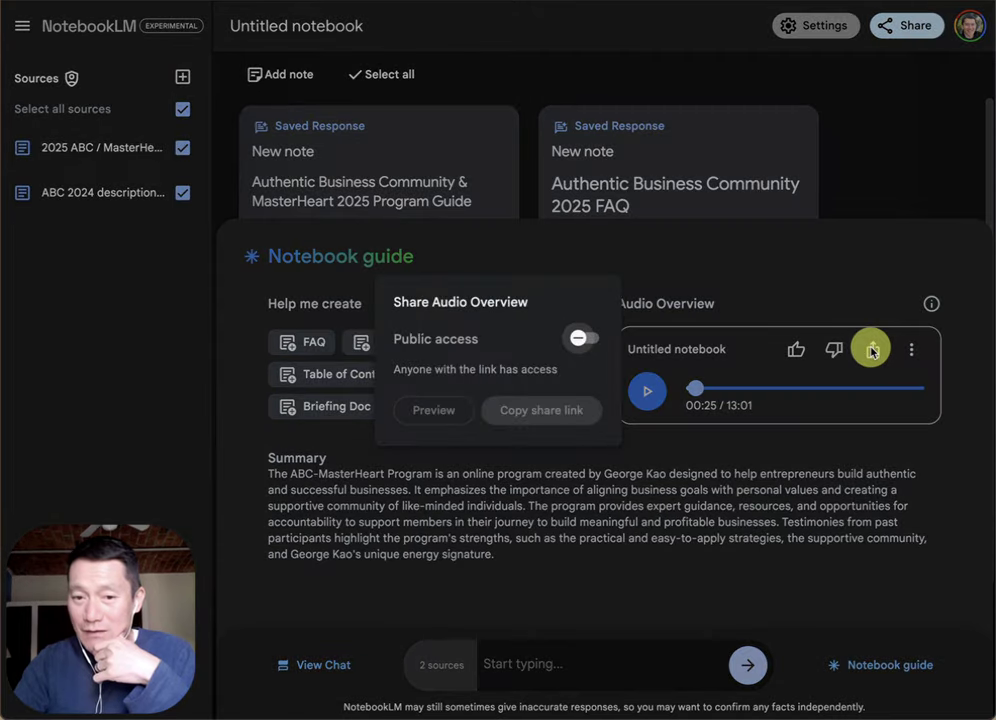
pyautogui.click(581, 340)
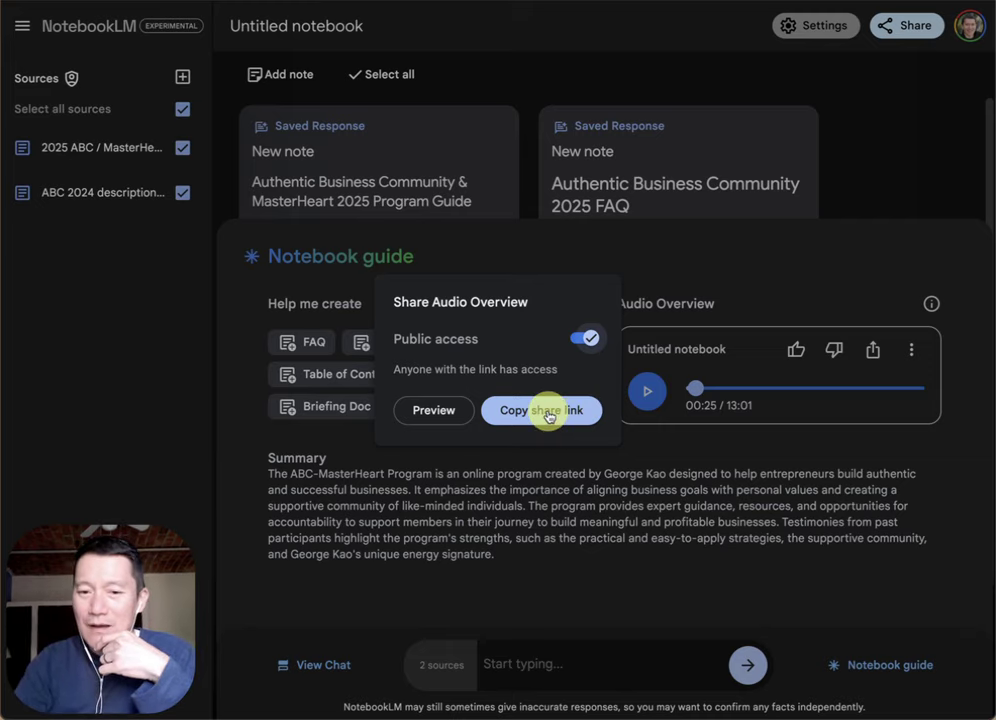
pyautogui.click(441, 414)
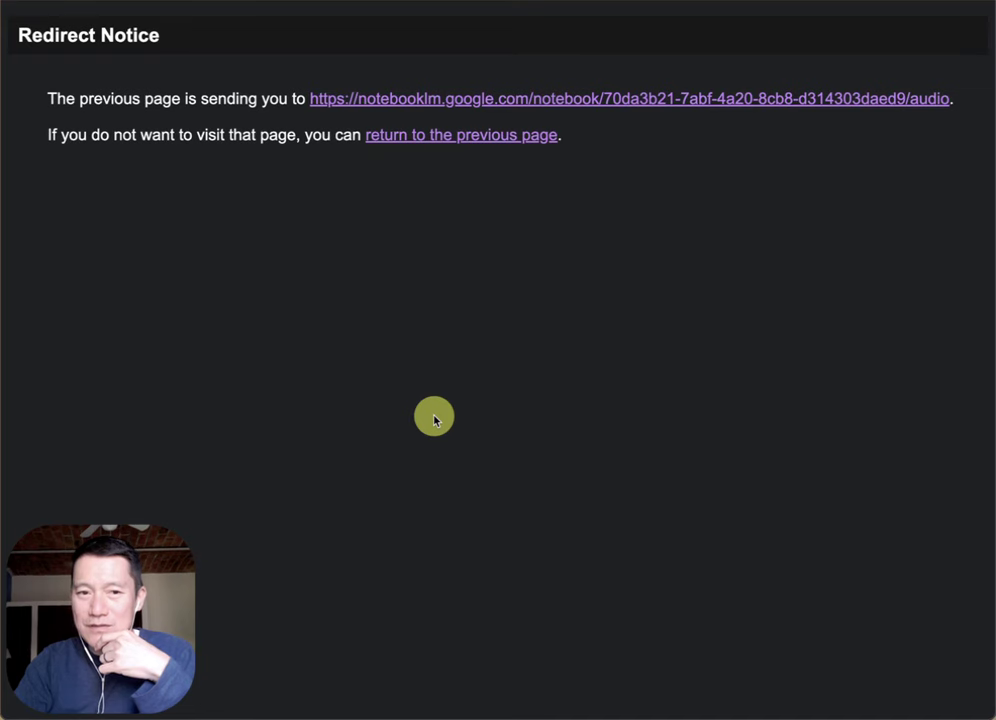
pyautogui.click(507, 96)
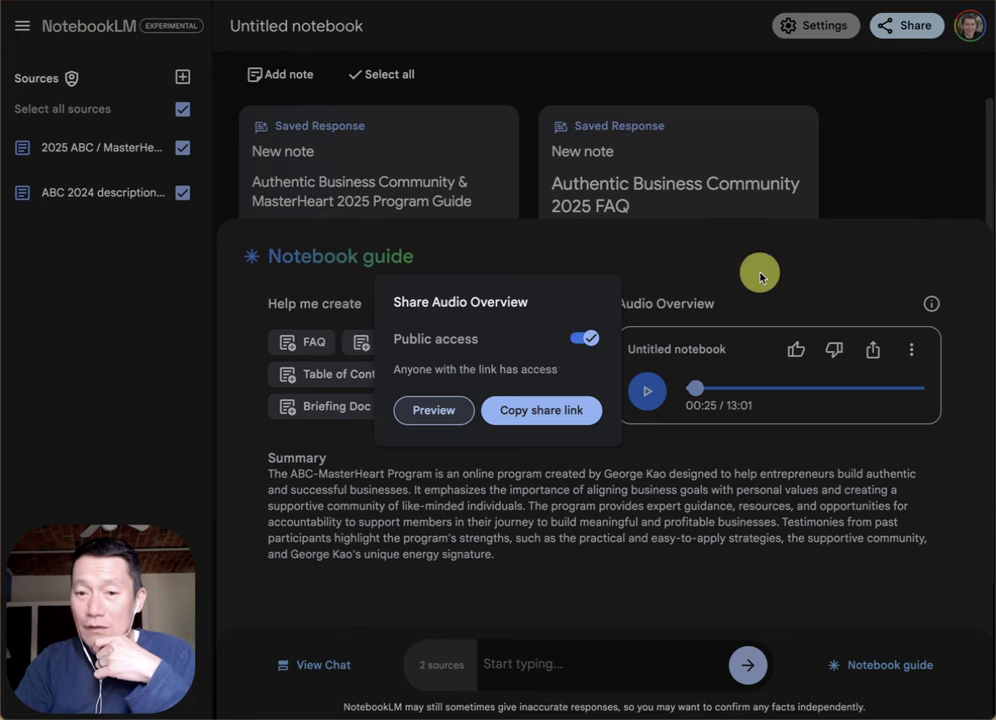
# Step: Dismiss the sharing and playback-speed menus unchanged, then collapse the Notebook guide to reveal the four notes
pyautogui.click(760, 276)
pyautogui.click(910, 350)
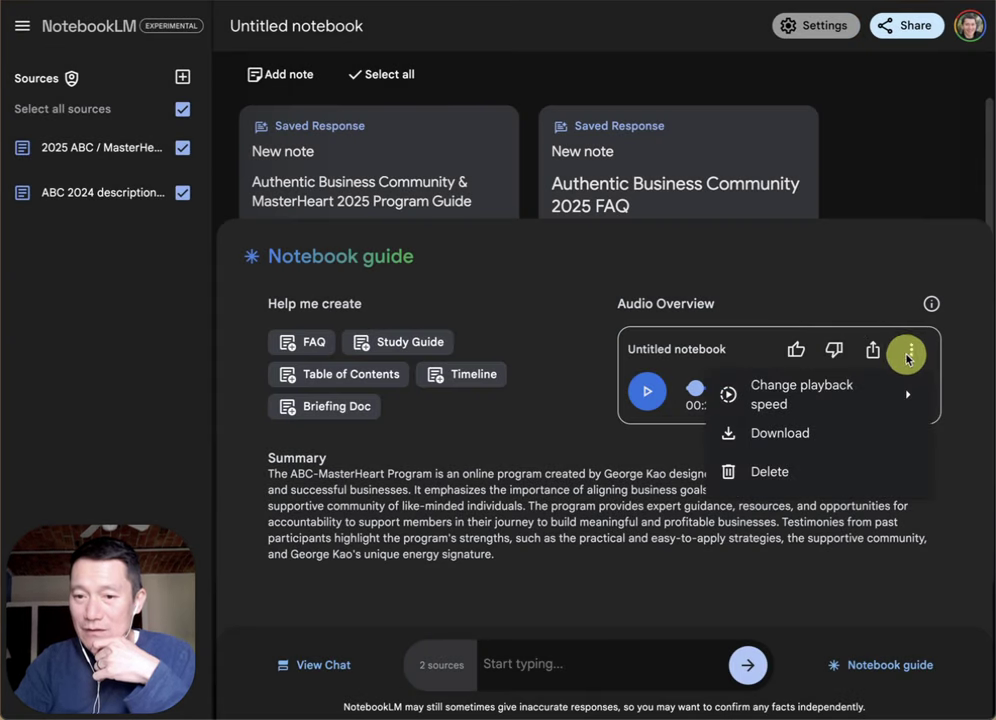
pyautogui.moveTo(867, 403)
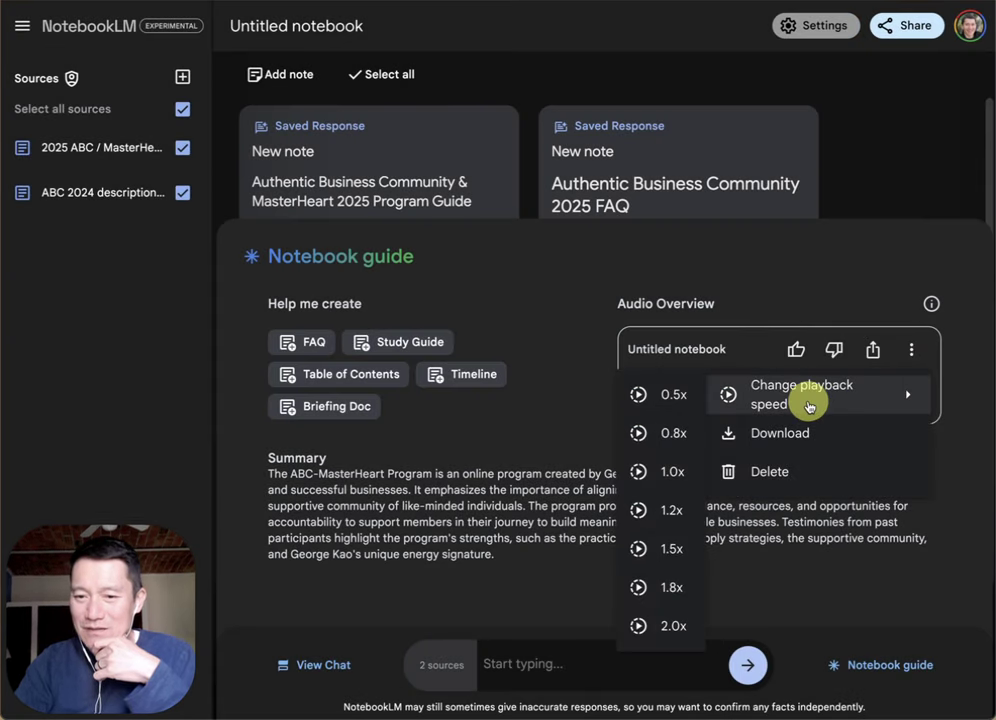
pyautogui.click(856, 268)
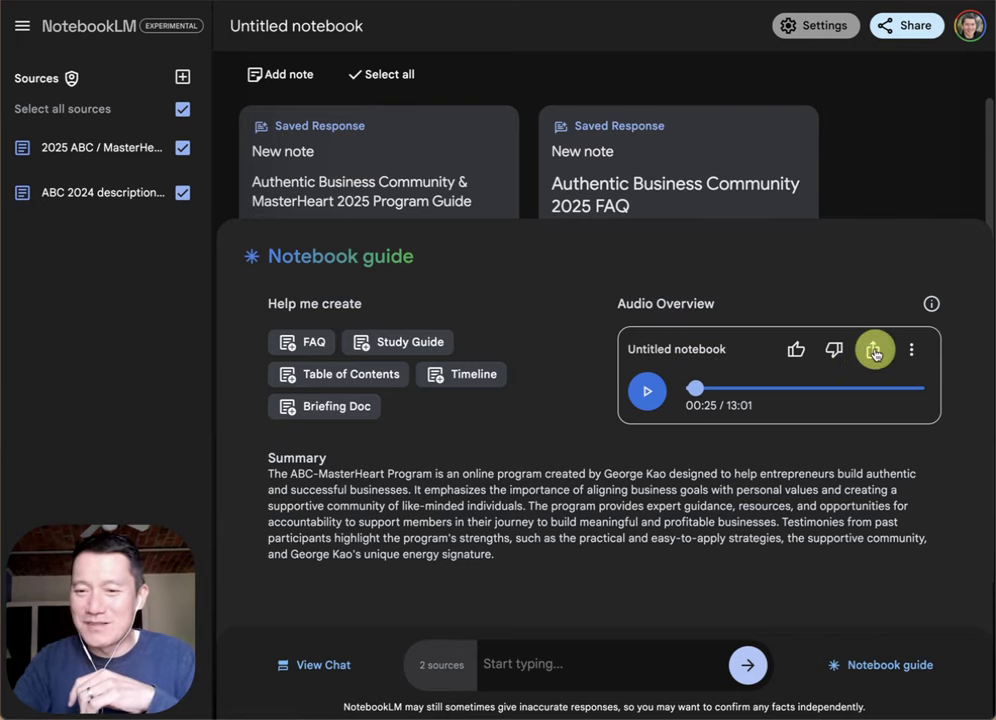
pyautogui.click(887, 664)
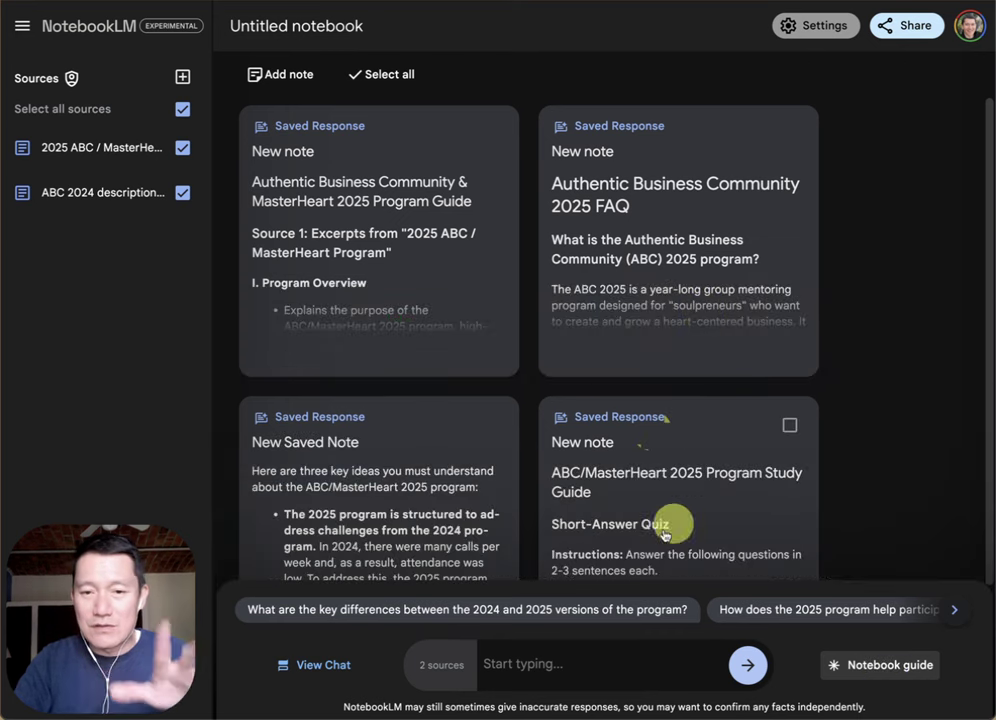
# Step: Reopen the Notebook guide and download the Audio Overview as Untitled notebook.wav
pyautogui.click(876, 668)
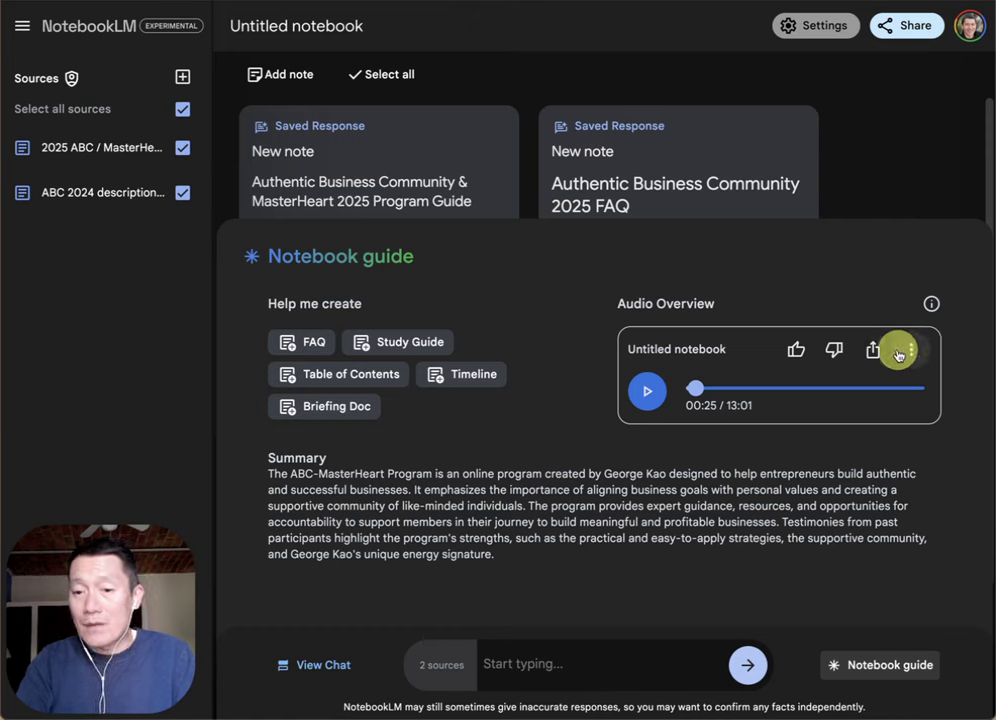
pyautogui.click(909, 351)
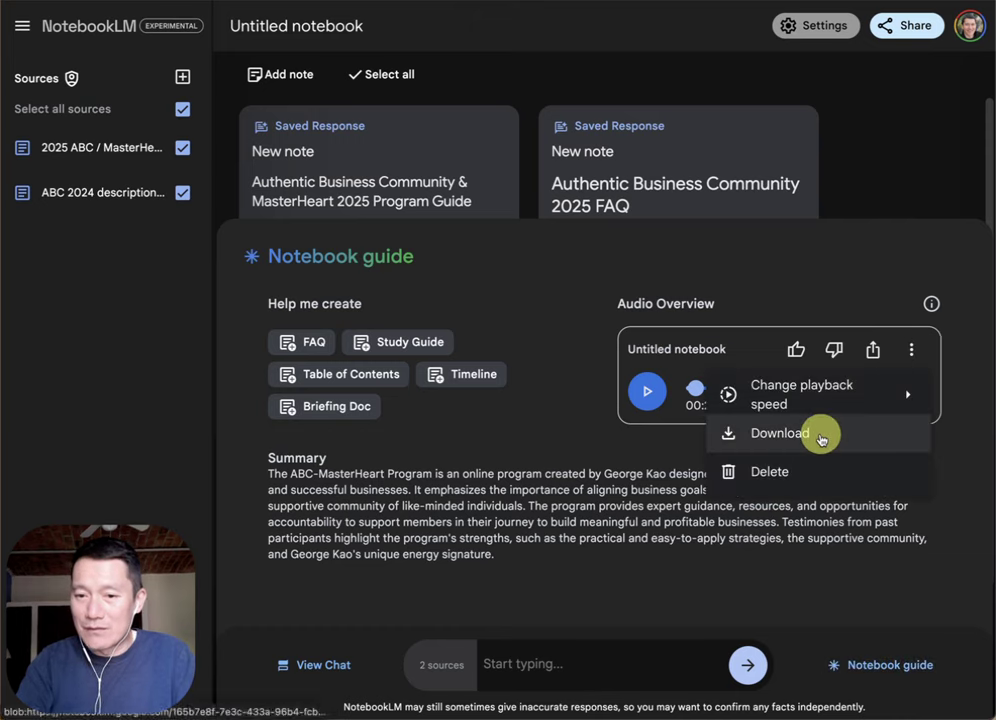
pyautogui.click(818, 433)
# Step: Delete the 13:01 audio conversation and generate a new Audio Overview
pyautogui.click(906, 349)
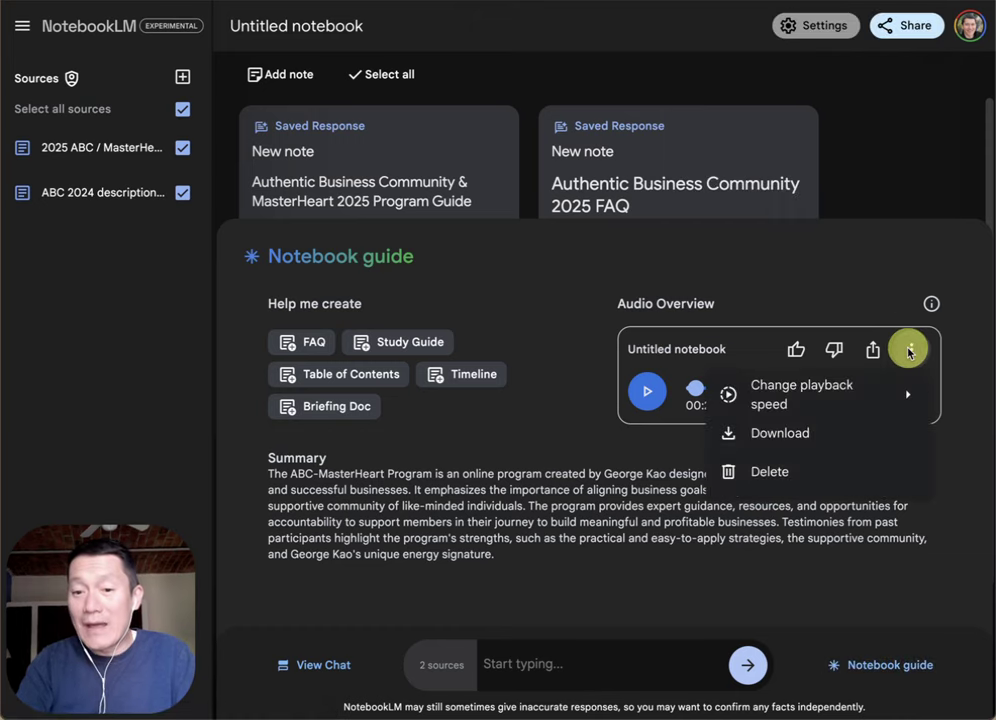
pyautogui.click(793, 472)
pyautogui.click(553, 393)
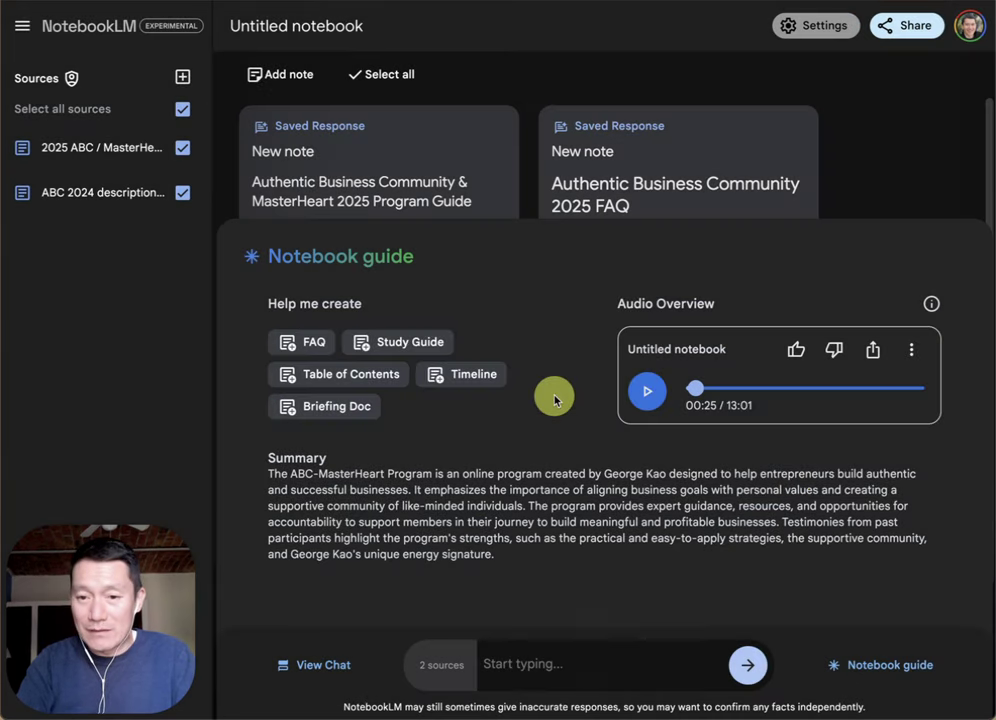
pyautogui.click(880, 362)
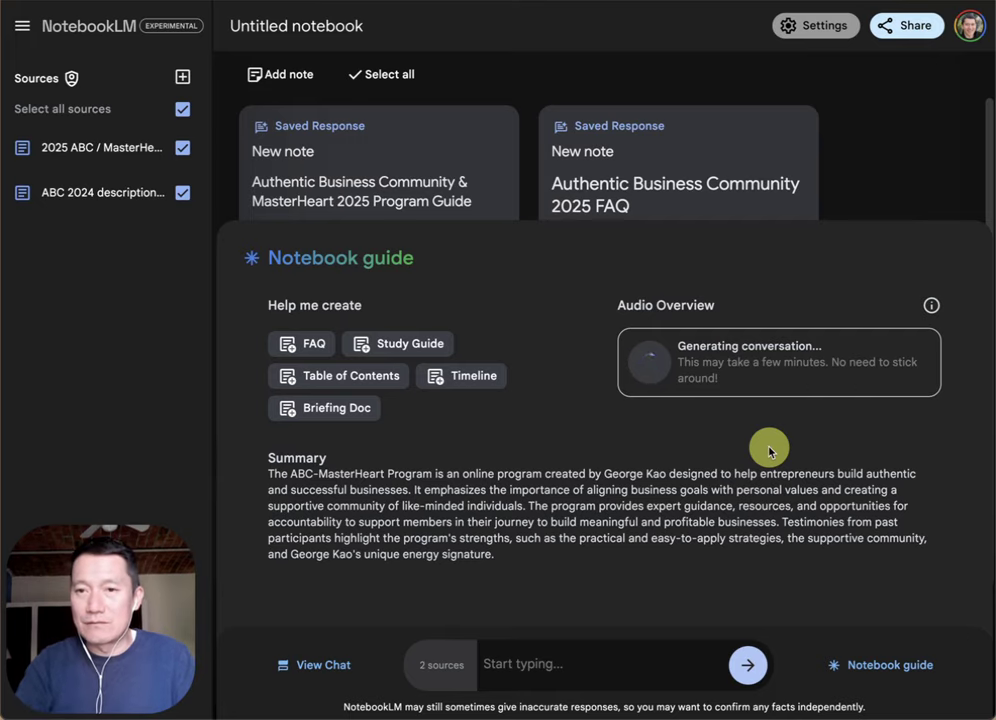